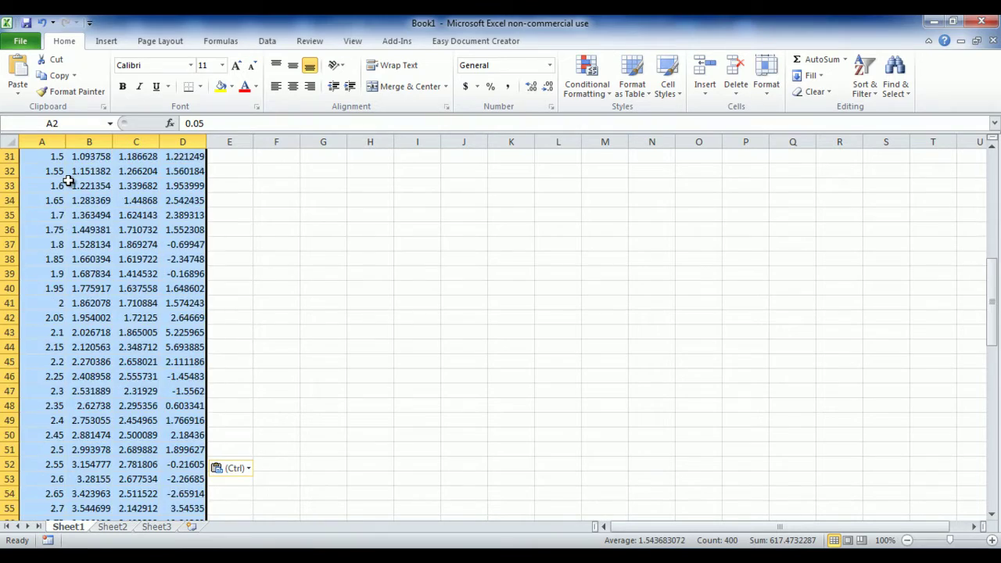
# Enter the headers Time (s), Position (m), Velocity (m/s) and Acceleration (m/s2) in cells A1 to D1.
pyautogui.scroll(20, 69, 181)
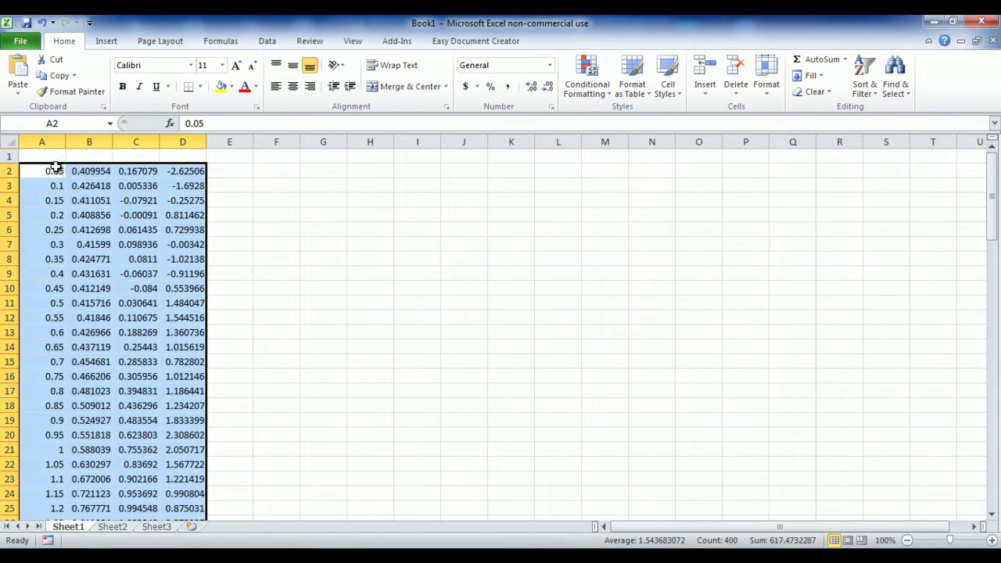
pyautogui.click(48, 158)
pyautogui.write('Time (s')
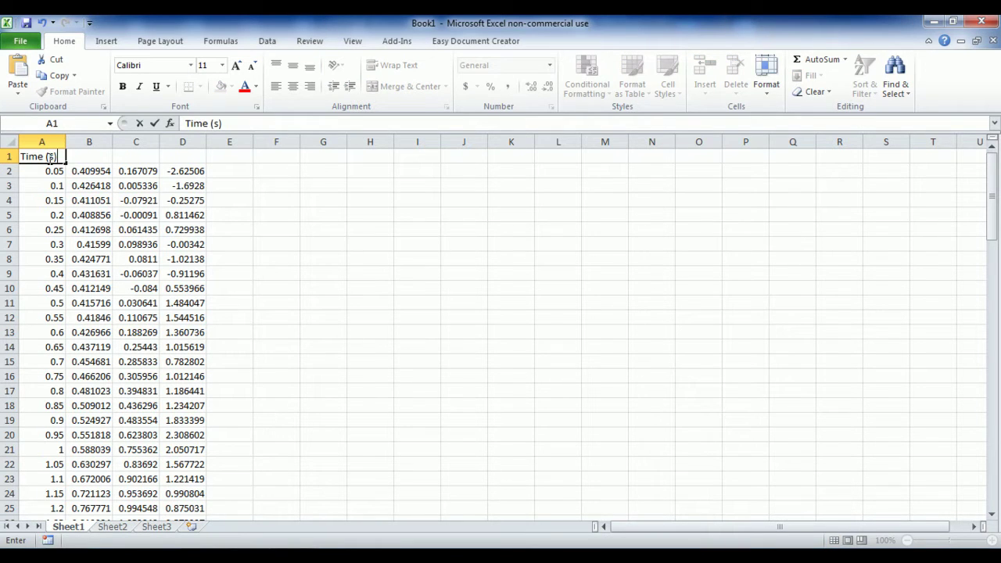
pyautogui.press('Tab')
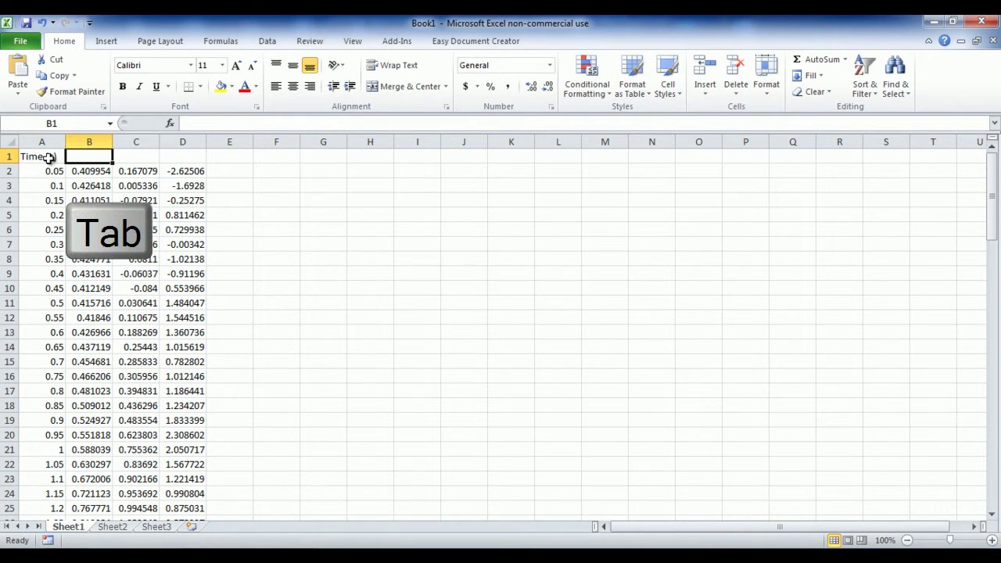
pyautogui.write('Position (m')
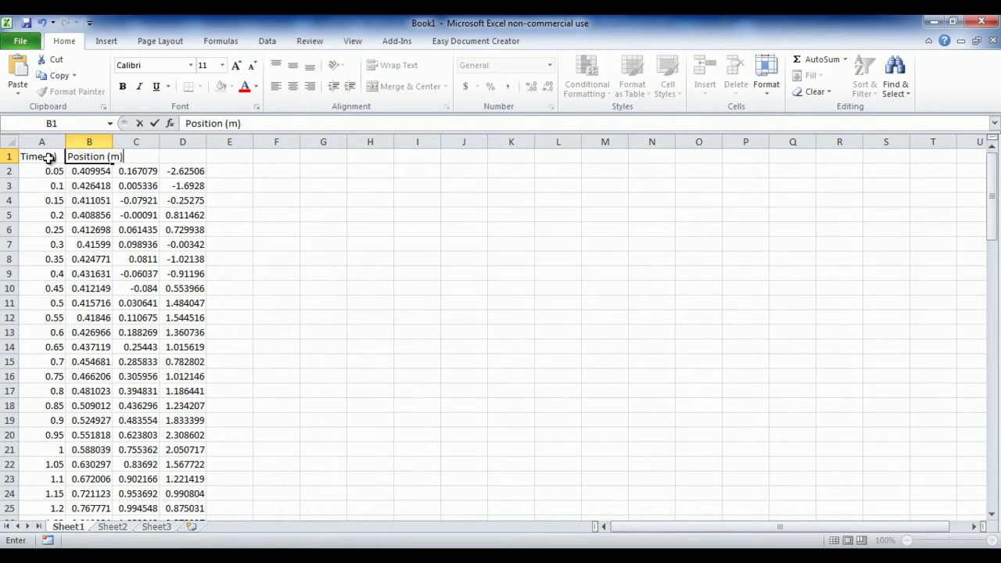
pyautogui.press('Tab')
pyautogui.write('Ve')
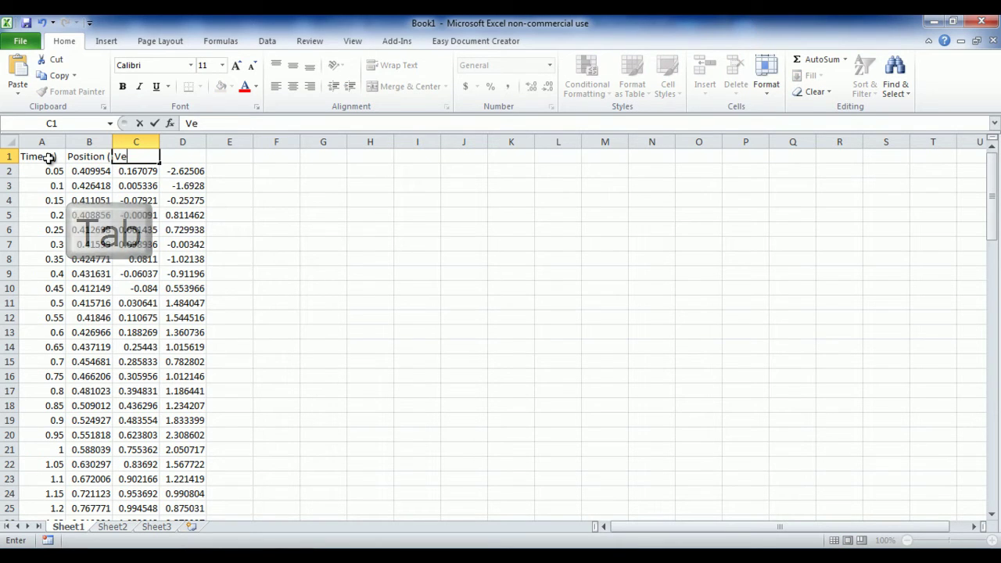
pyautogui.write('locity (m/s)')
pyautogui.press('Tab')
pyautogui.write('Acceleration (m')
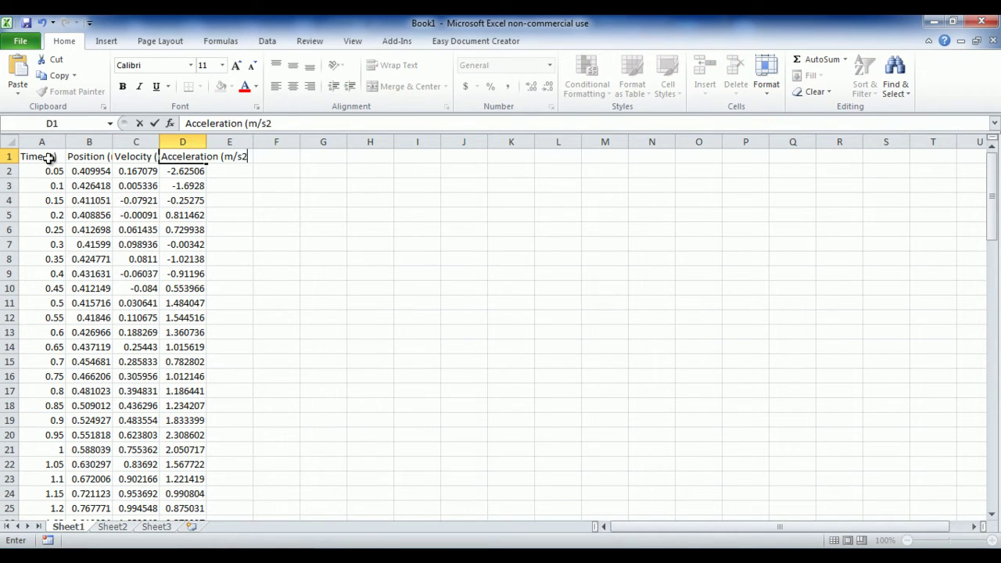
pyautogui.click(329, 199)
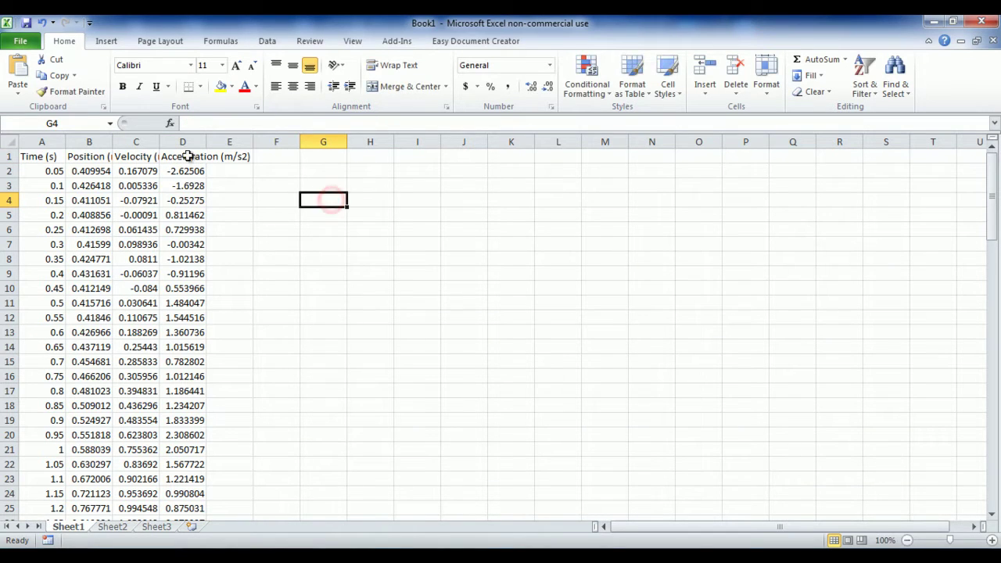
# Widen columns A to D so their headers and values fit, and center the contents of all four columns.
pyautogui.moveTo(68, 142); pyautogui.dragTo(334, 141)
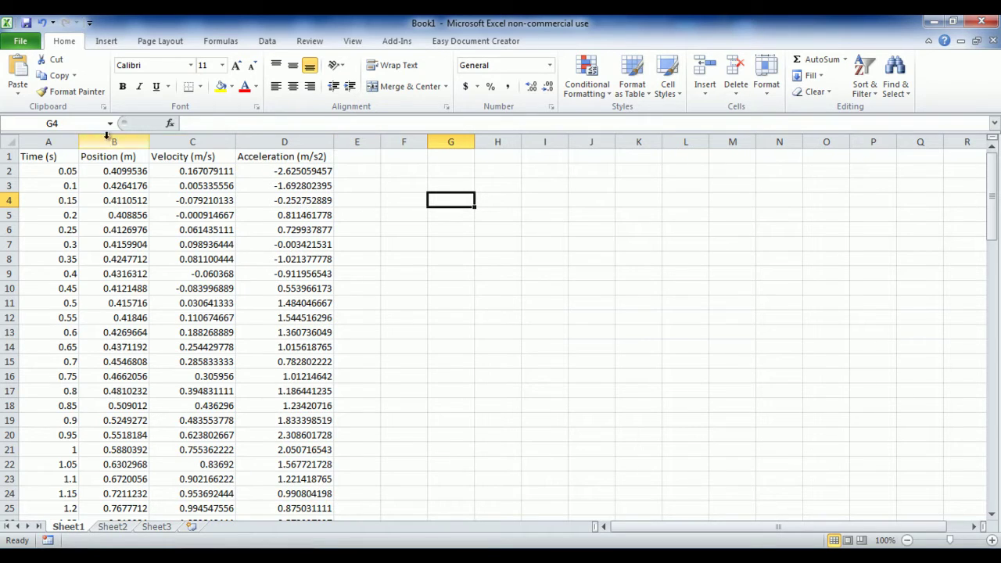
pyautogui.moveTo(53, 143); pyautogui.dragTo(270, 132)
pyautogui.click(293, 86)
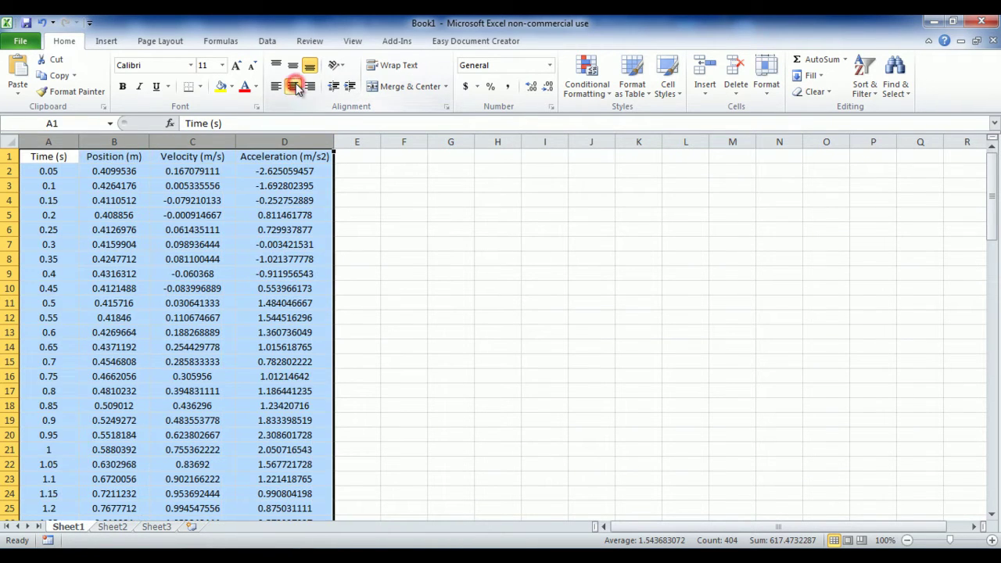
# Make the header cells A1 to D1 bold.
pyautogui.click(125, 166)
pyautogui.moveTo(59, 156); pyautogui.dragTo(262, 157)
pyautogui.click(123, 87)
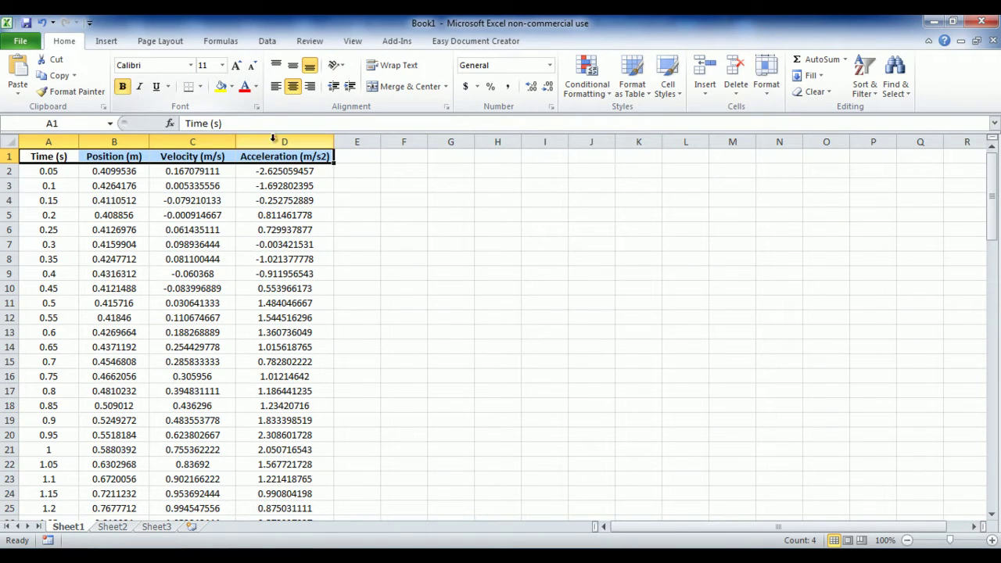
# Try formatting the 2 in the Acceleration (m/s2) header in D1 as superscript.
pyautogui.click(283, 158)
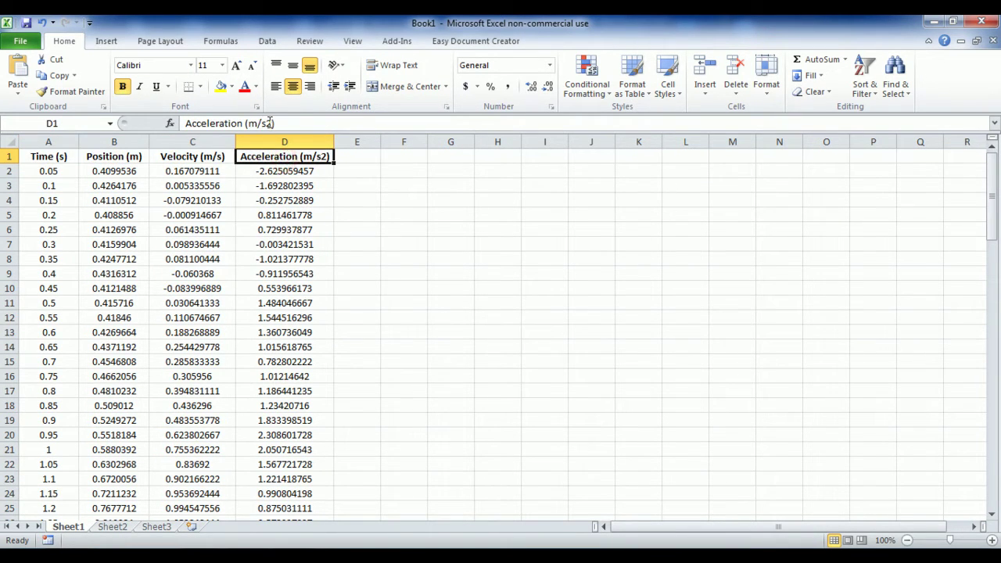
pyautogui.moveTo(266, 122); pyautogui.dragTo(271, 123)
pyautogui.hotkey('ctrl', '1')
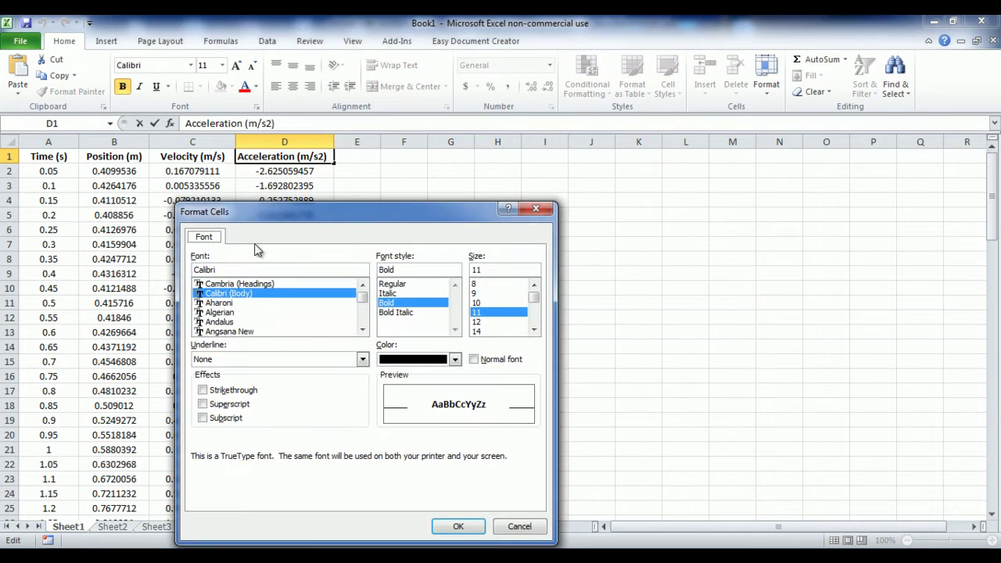
pyautogui.click(220, 405)
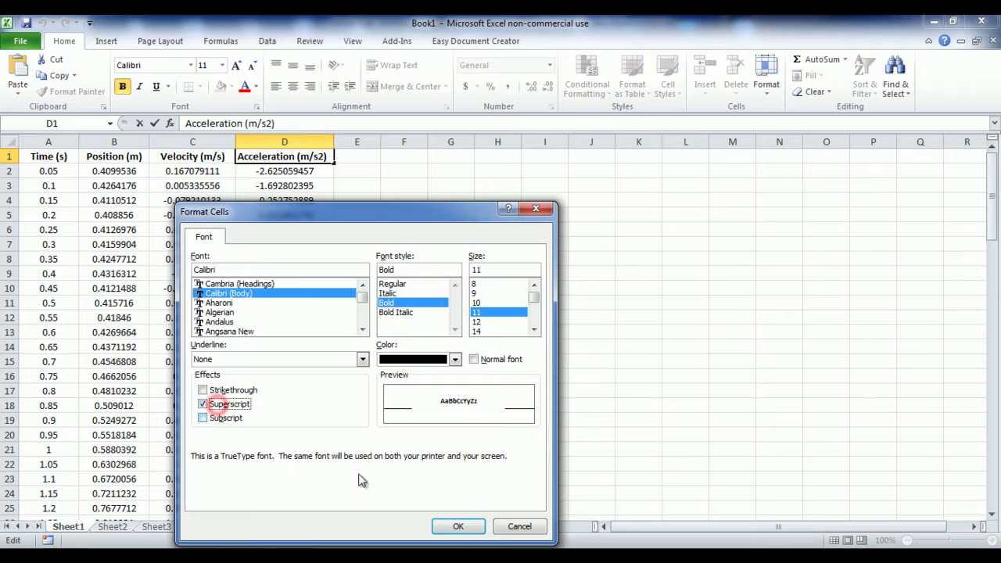
pyautogui.click(457, 526)
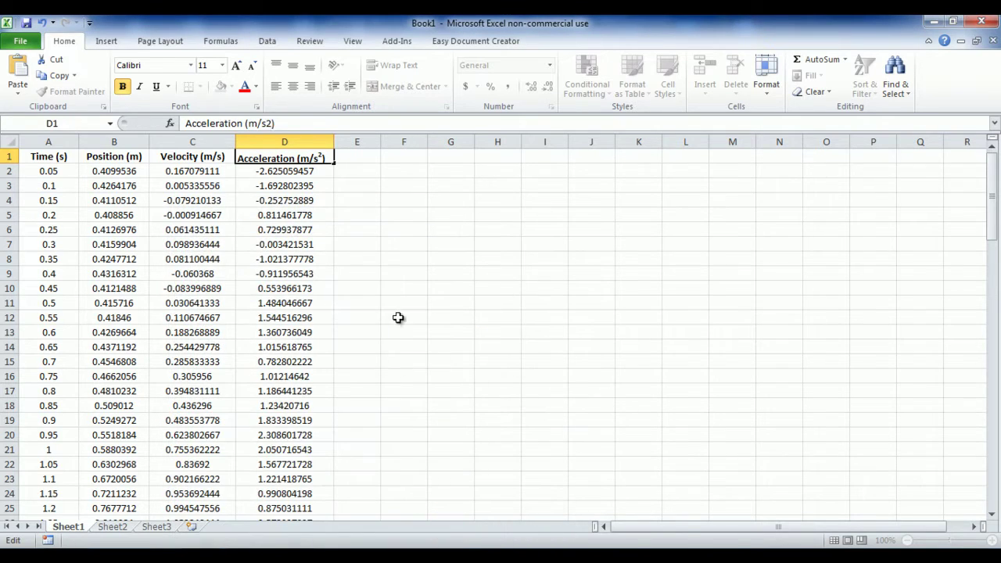
# Insert a markers-only scatter chart of the data in A2:D101 and enlarge it beside the table.
pyautogui.click(48, 170)
pyautogui.hotkey('ctrl', 'shift', 'End')
pyautogui.scroll(20, 299, 481)
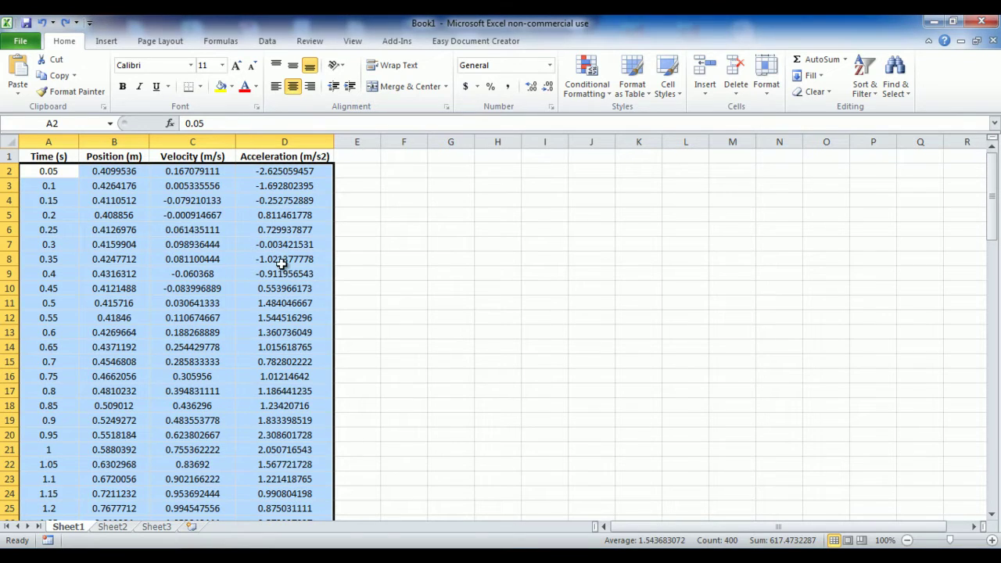
pyautogui.click(107, 40)
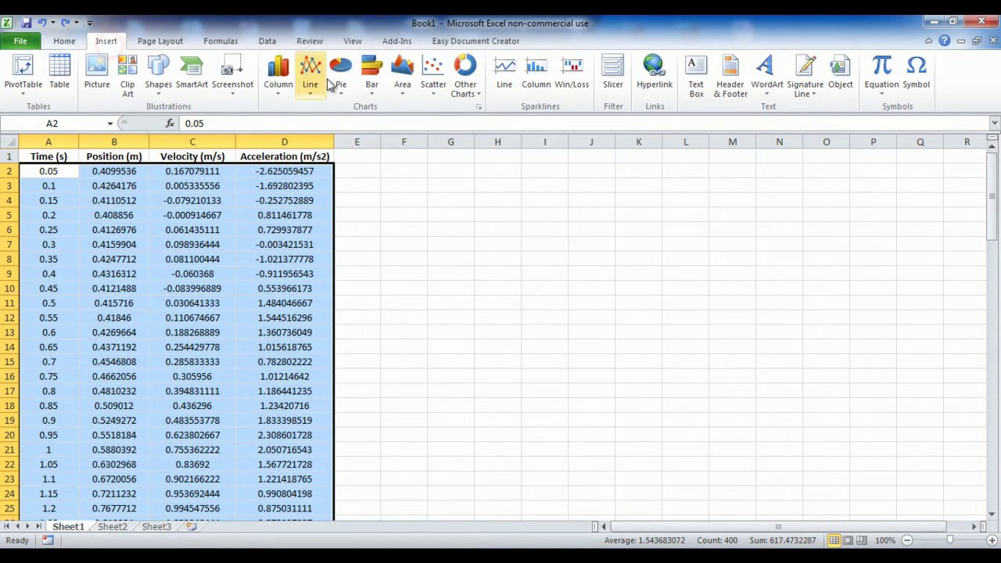
pyautogui.click(431, 92)
pyautogui.click(439, 129)
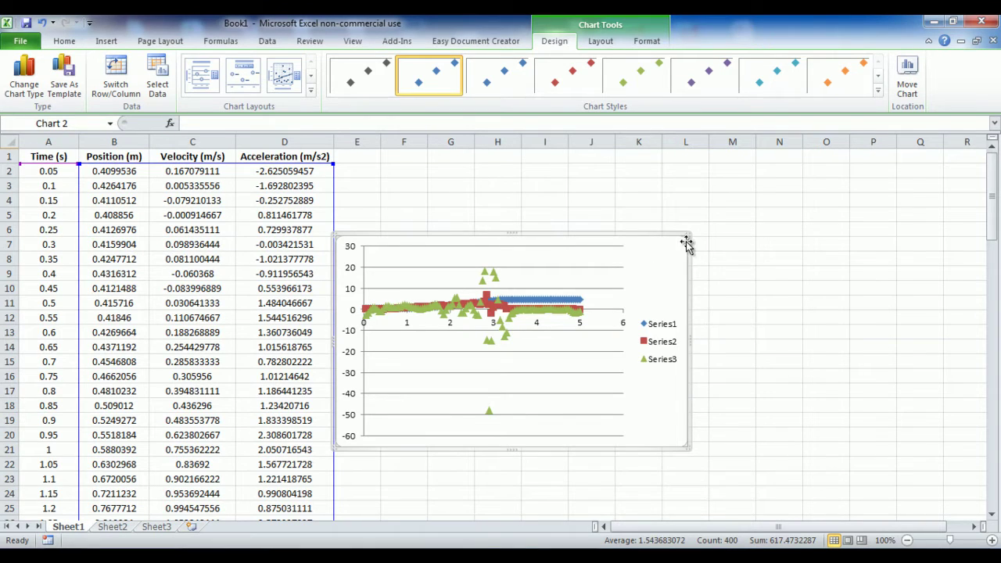
pyautogui.moveTo(688, 234); pyautogui.dragTo(800, 166)
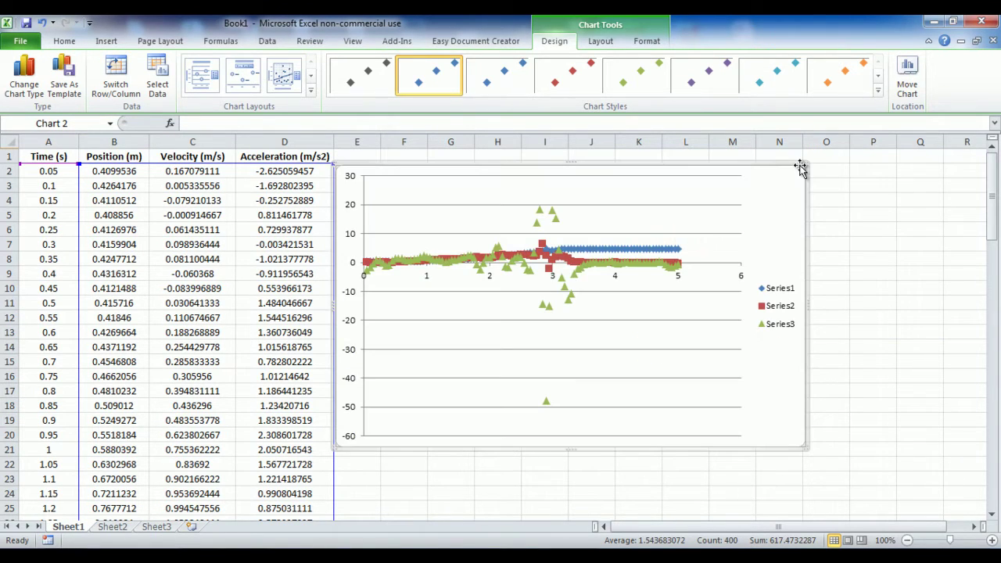
# Remove Series2 and Series3 from the scatter chart's data source, keeping only Series1.
pyautogui.rightClick(611, 314)
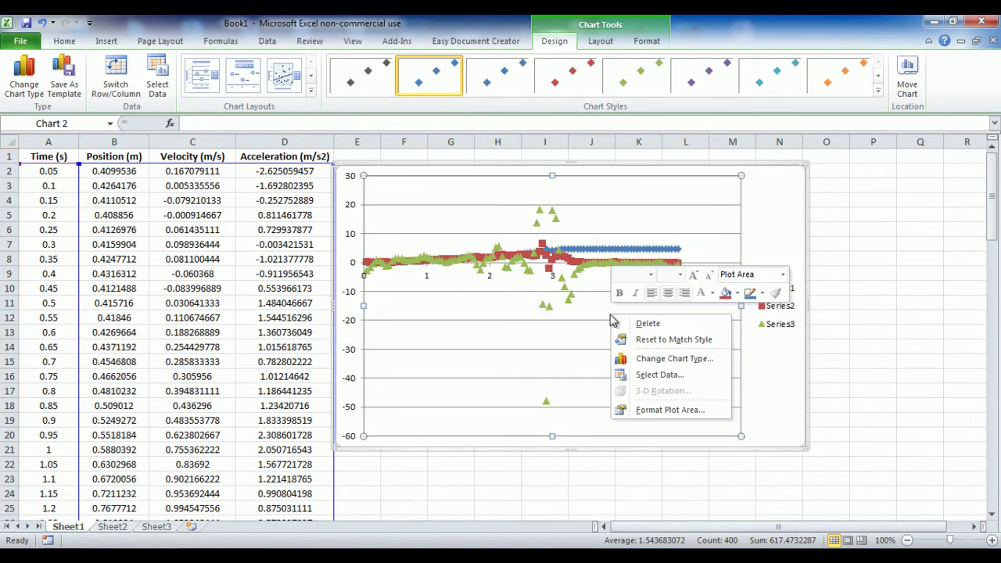
pyautogui.click(629, 374)
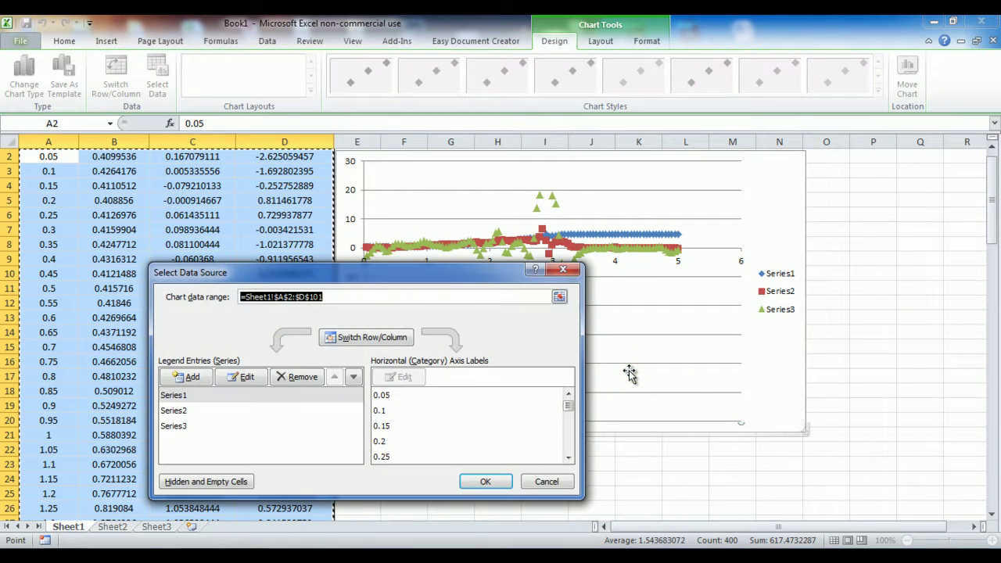
pyautogui.click(194, 416)
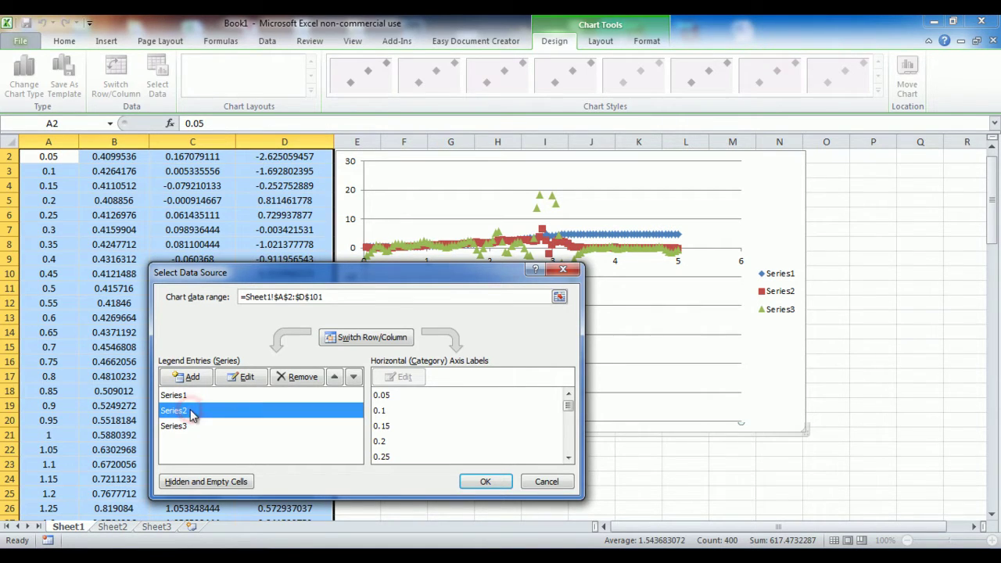
pyautogui.click(302, 377)
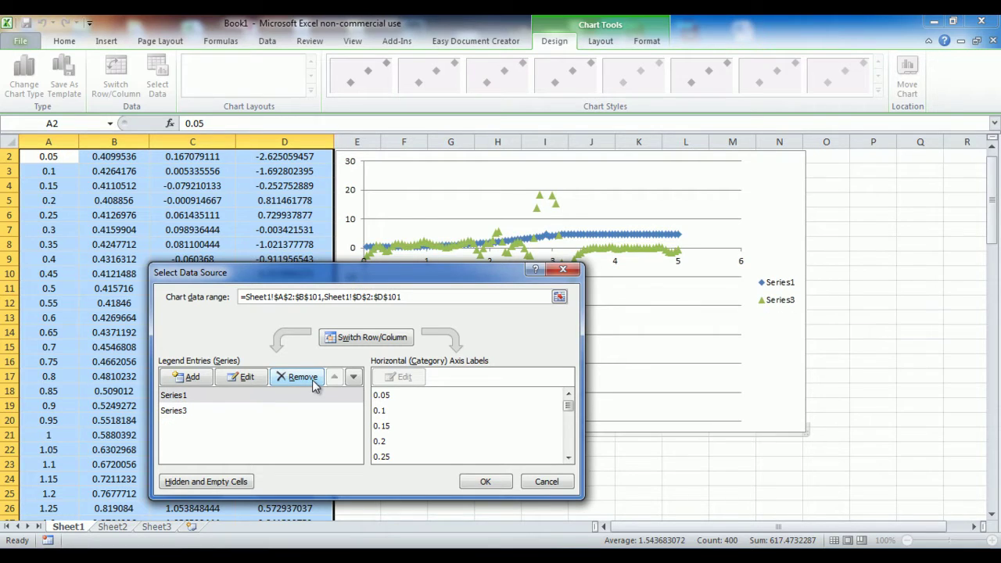
pyautogui.click(181, 411)
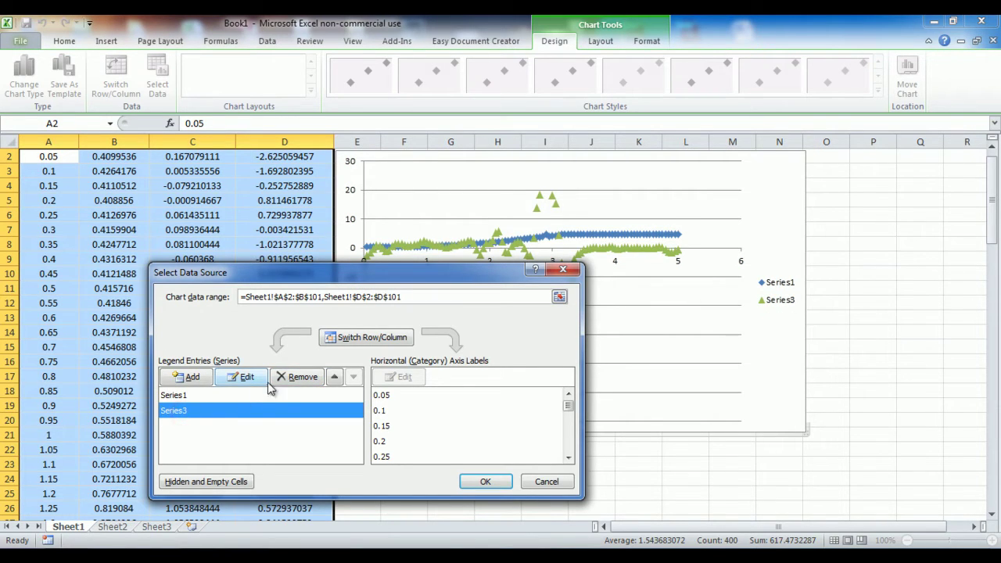
pyautogui.click(300, 377)
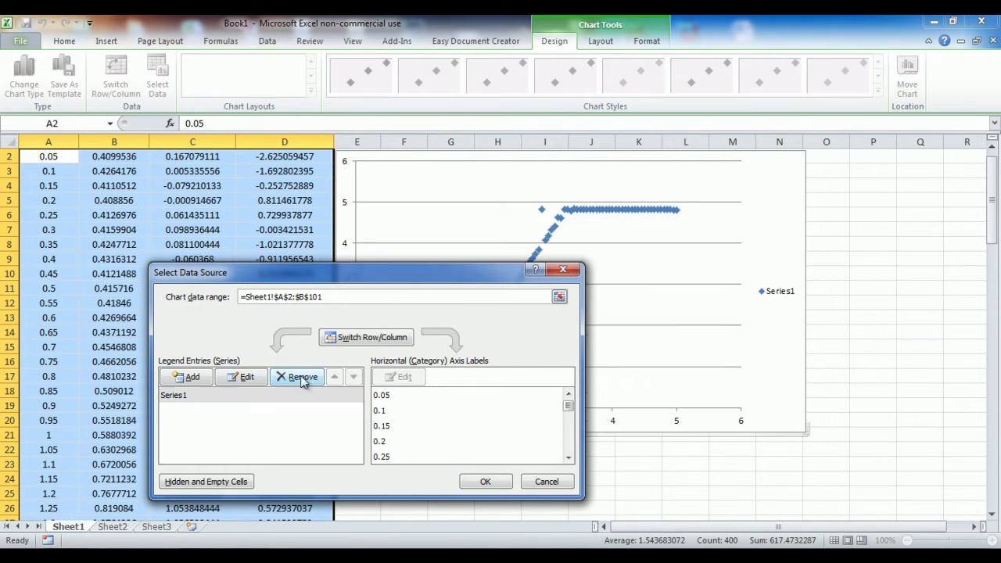
pyautogui.click(485, 481)
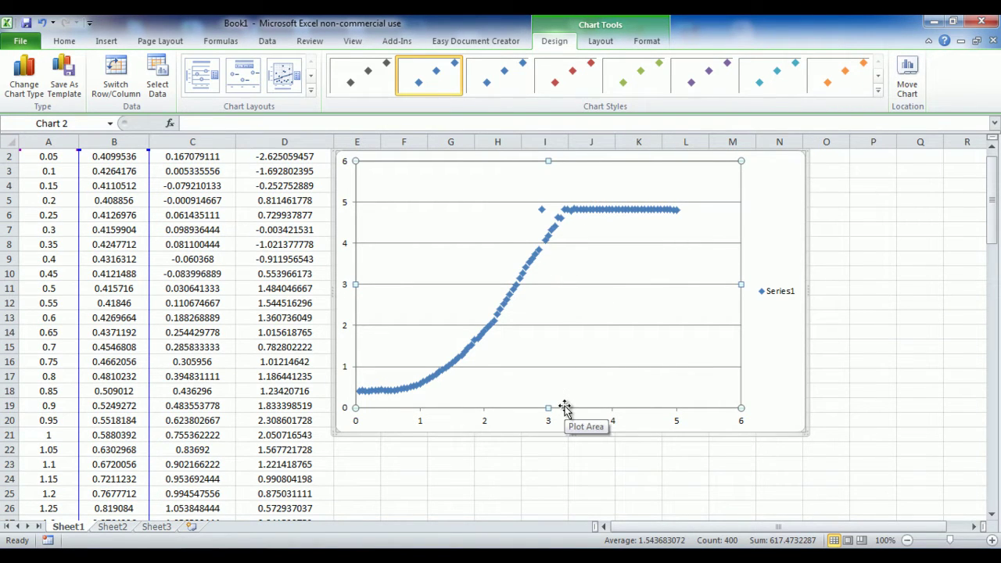
# Delete the scatter chart from the sheet.
pyautogui.press('Escape')
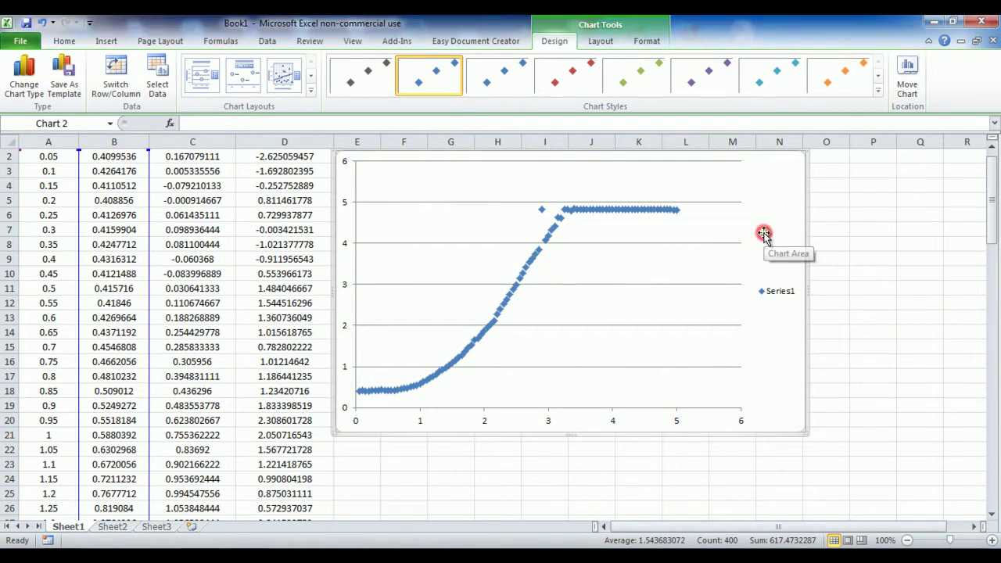
pyautogui.press('Delete')
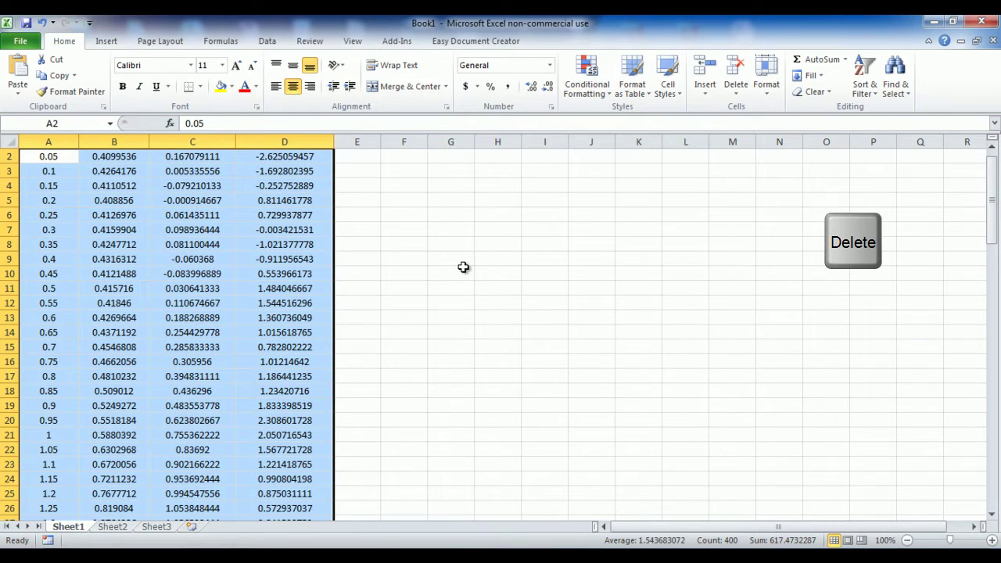
# Insert a markers-only scatter chart from the data in A2:D61 and enlarge it beside the table.
pyautogui.scroll(1, 463, 266)
pyautogui.scroll(-13, 230, 258)
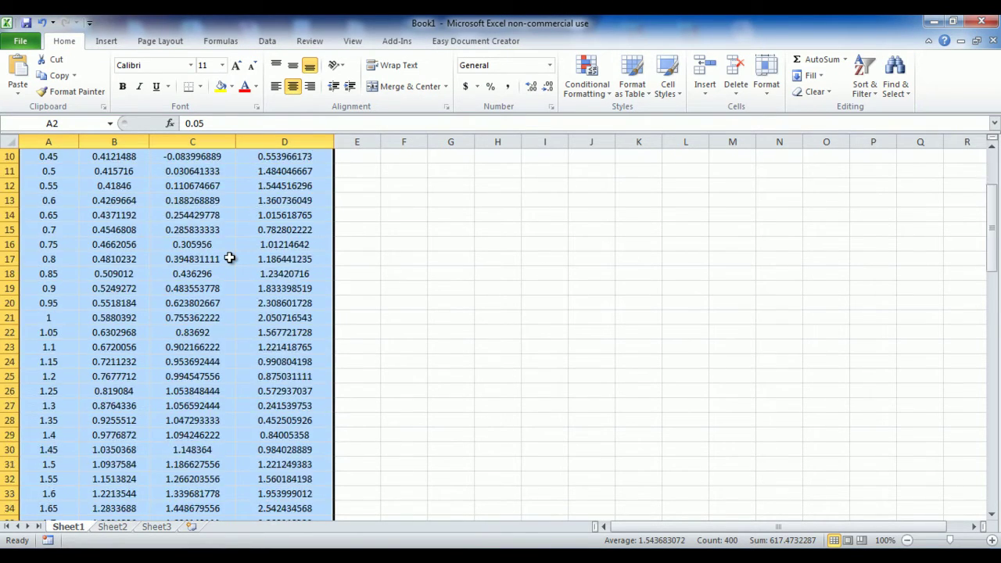
pyautogui.scroll(-1, 229, 258)
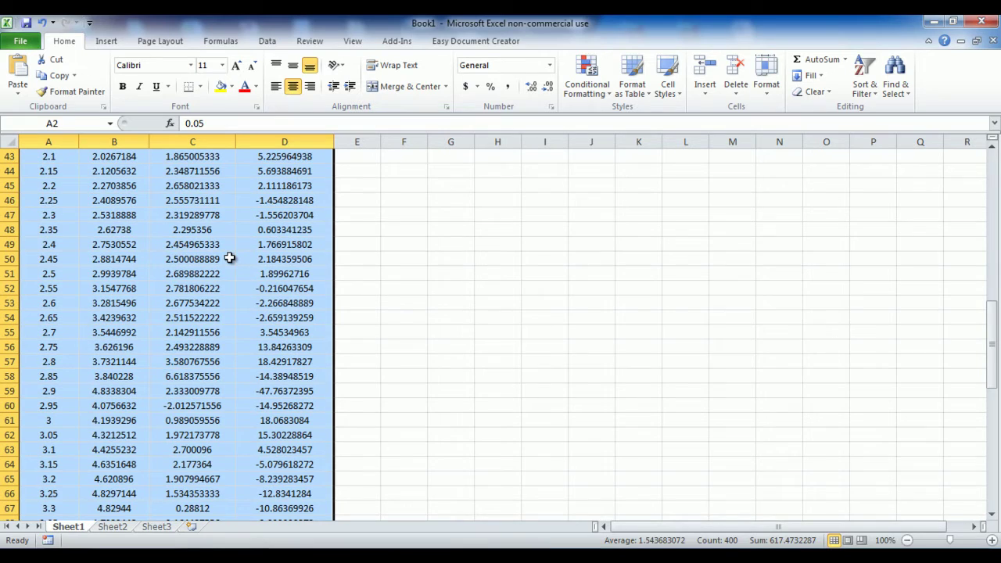
pyautogui.moveTo(41, 424); pyautogui.dragTo(283, 171)
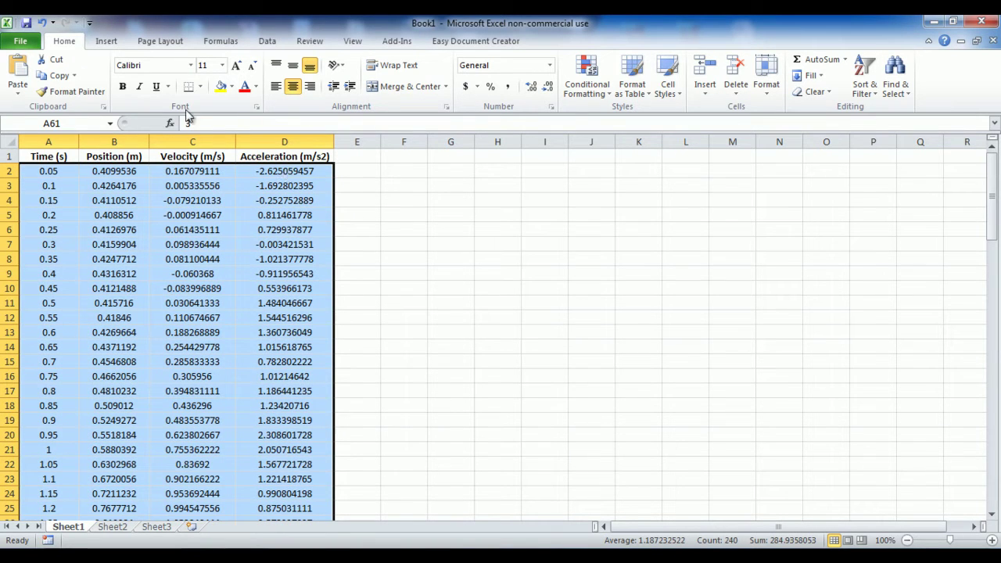
pyautogui.click(106, 41)
pyautogui.click(435, 85)
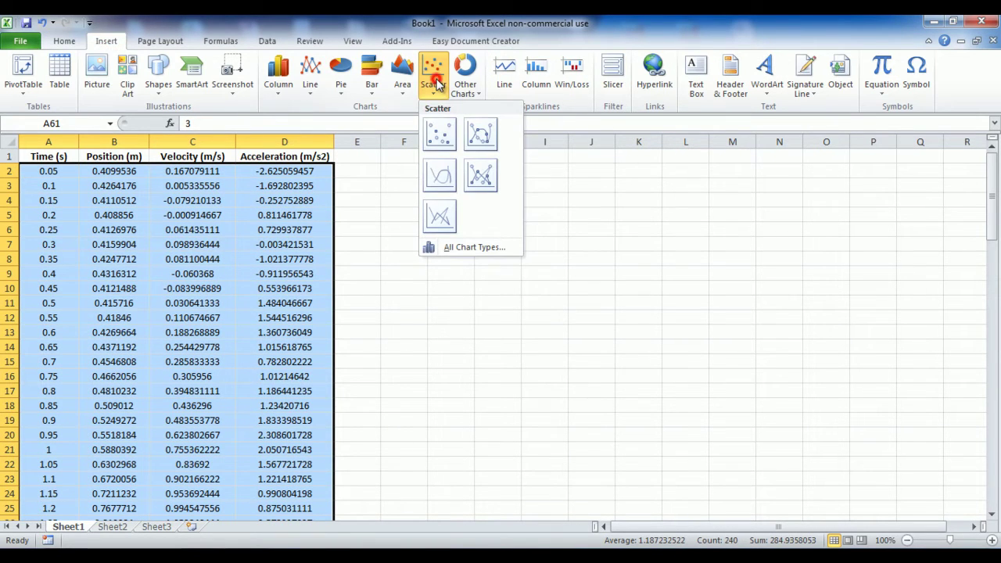
pyautogui.click(439, 135)
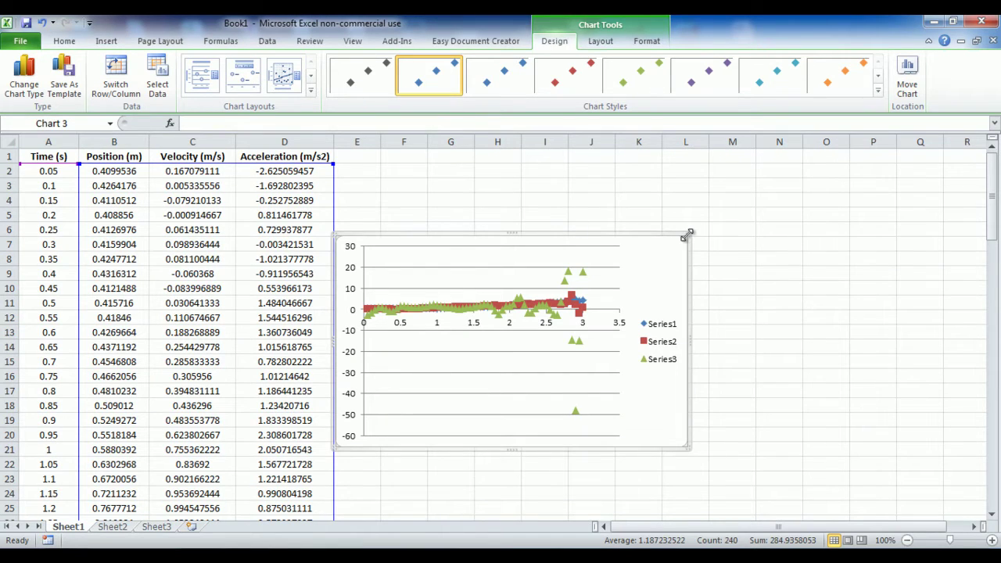
pyautogui.moveTo(685, 233); pyautogui.dragTo(799, 156)
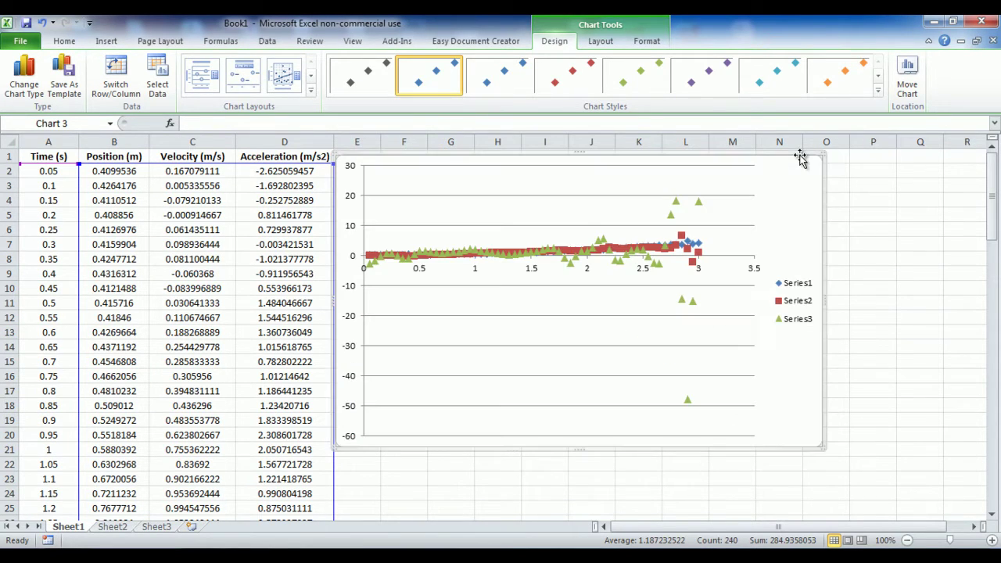
# Remove Series2 and Series3 from the new scatter chart's data source, keeping only Series1.
pyautogui.rightClick(558, 337)
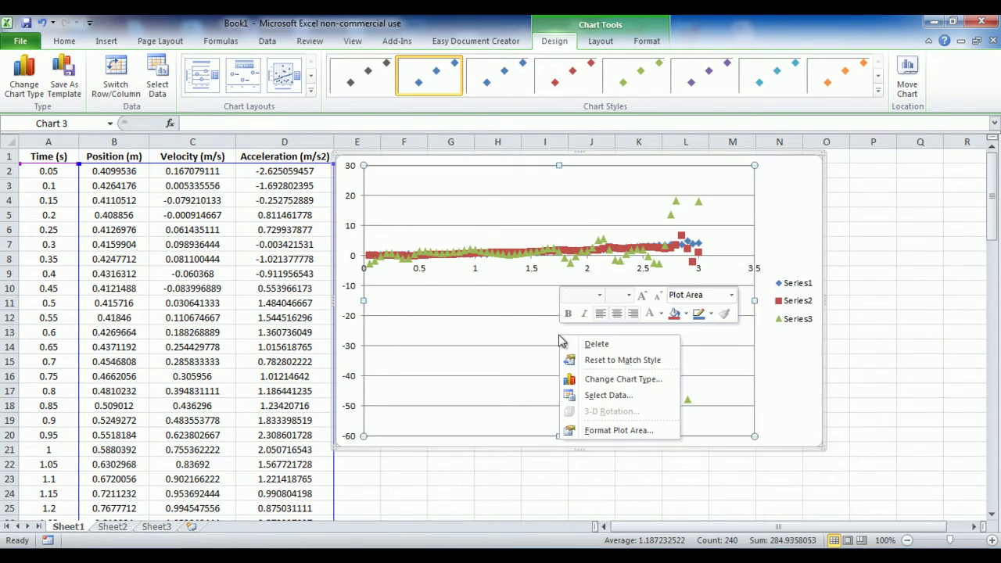
pyautogui.click(577, 395)
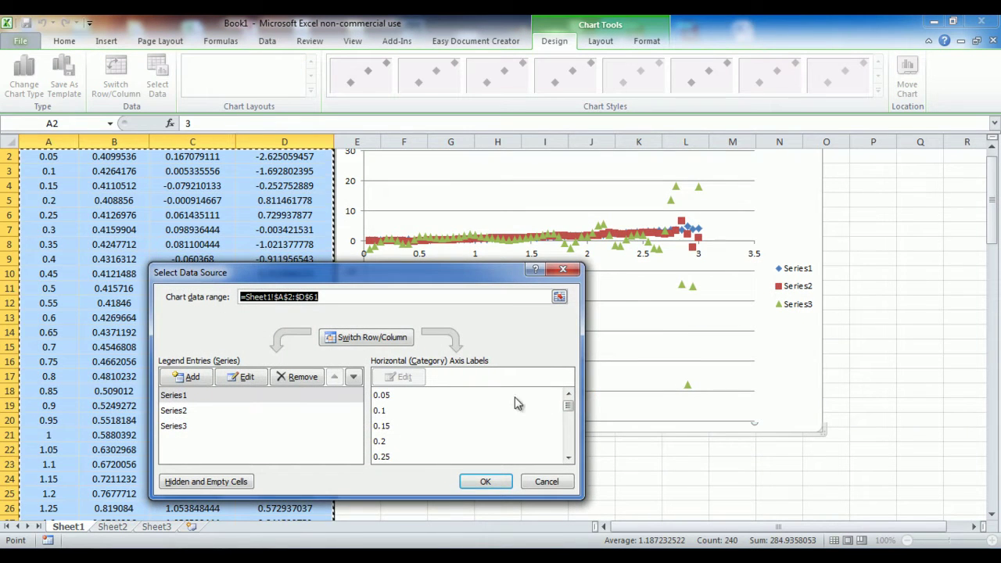
pyautogui.click(179, 412)
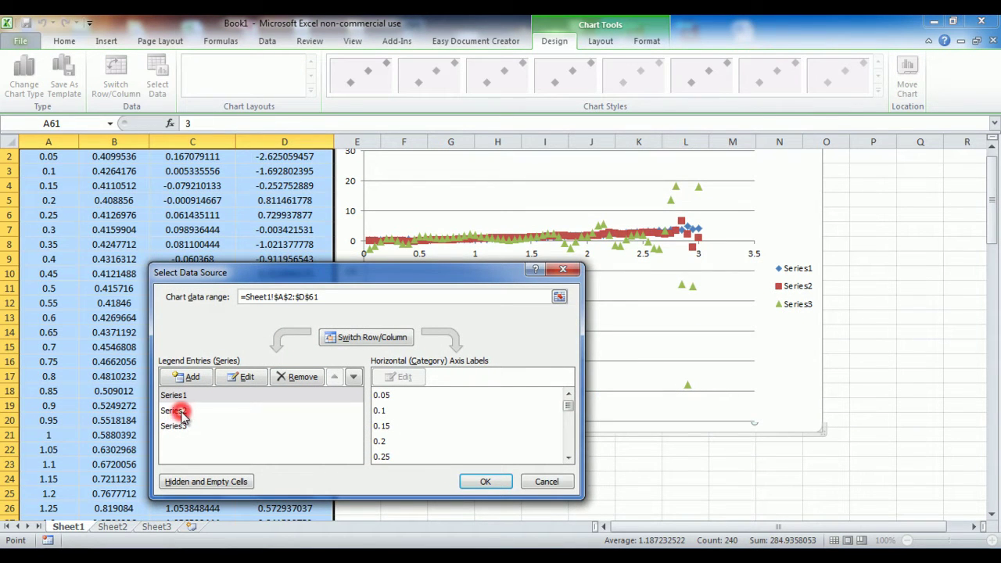
pyautogui.click(286, 378)
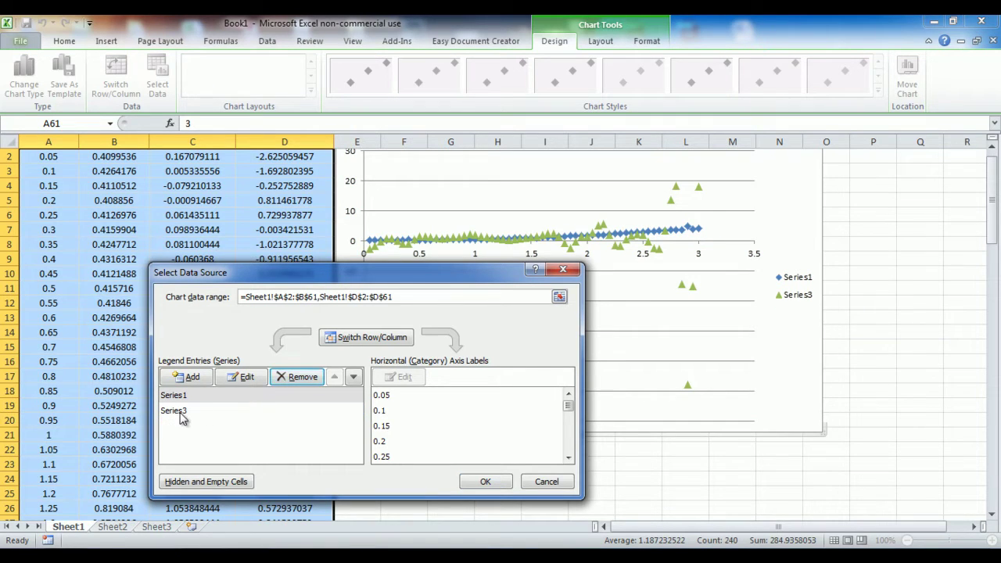
pyautogui.click(180, 415)
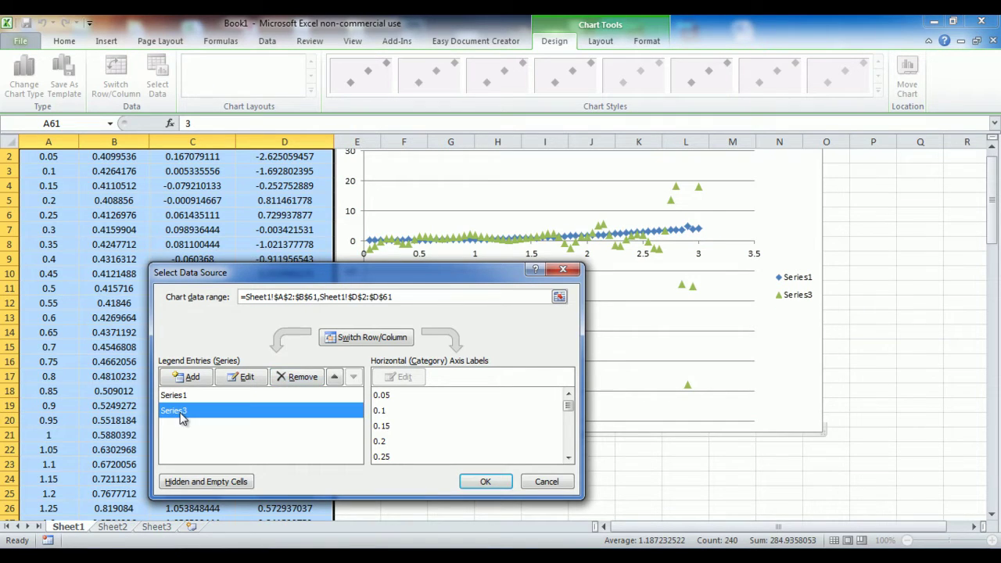
pyautogui.click(295, 379)
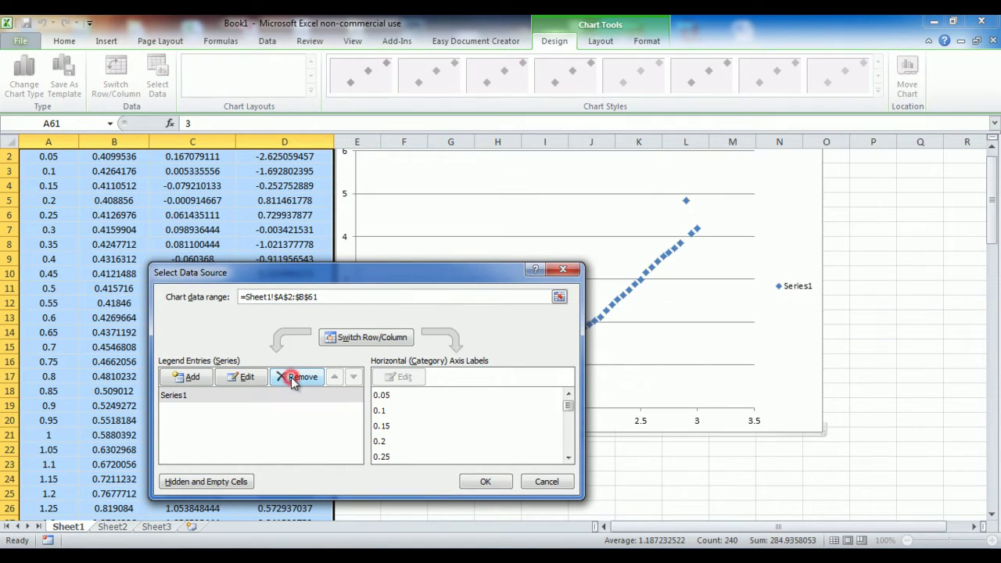
pyautogui.click(484, 482)
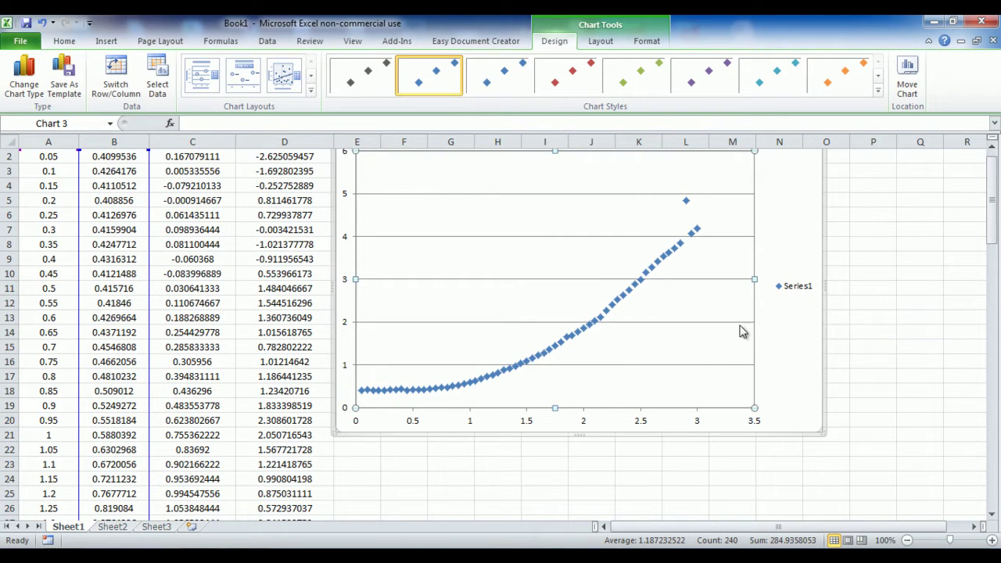
# Delete the Series1 legend from the scatter chart.
pyautogui.click(800, 289)
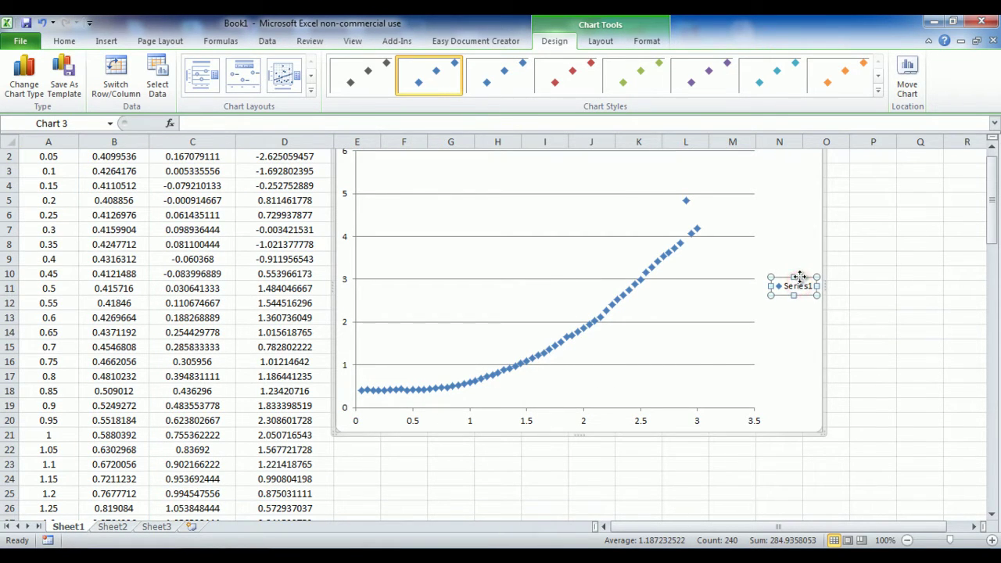
pyautogui.rightClick(800, 283)
pyautogui.click(817, 288)
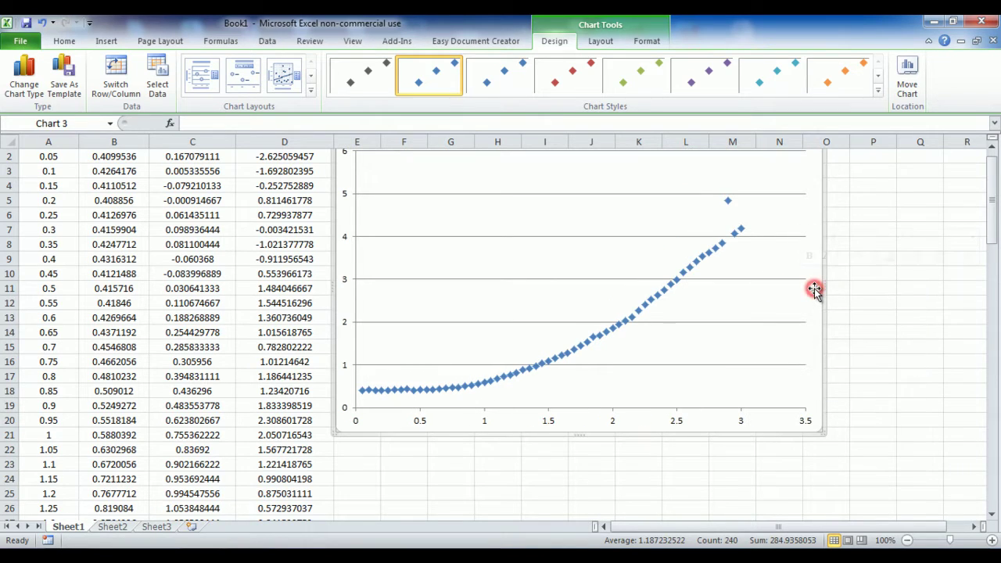
pyautogui.click(820, 299)
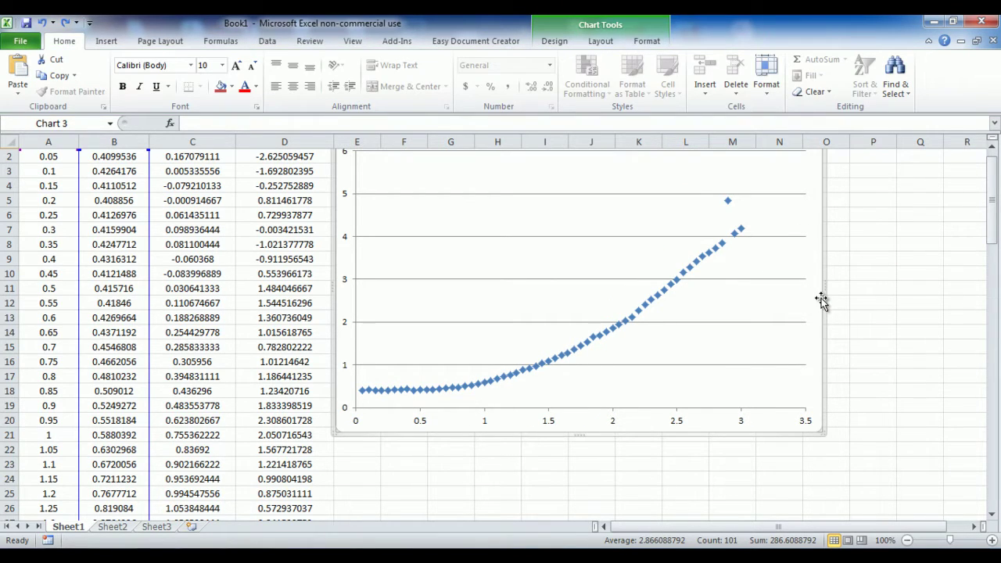
# Add a primary horizontal axis title below the axis and a rotated primary vertical axis title to the chart.
pyautogui.click(599, 42)
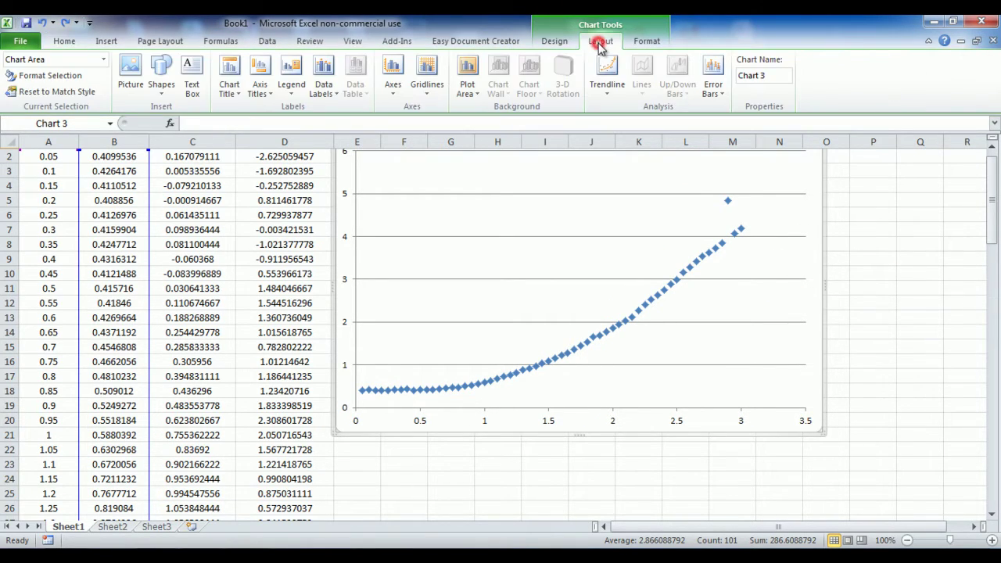
pyautogui.click(258, 84)
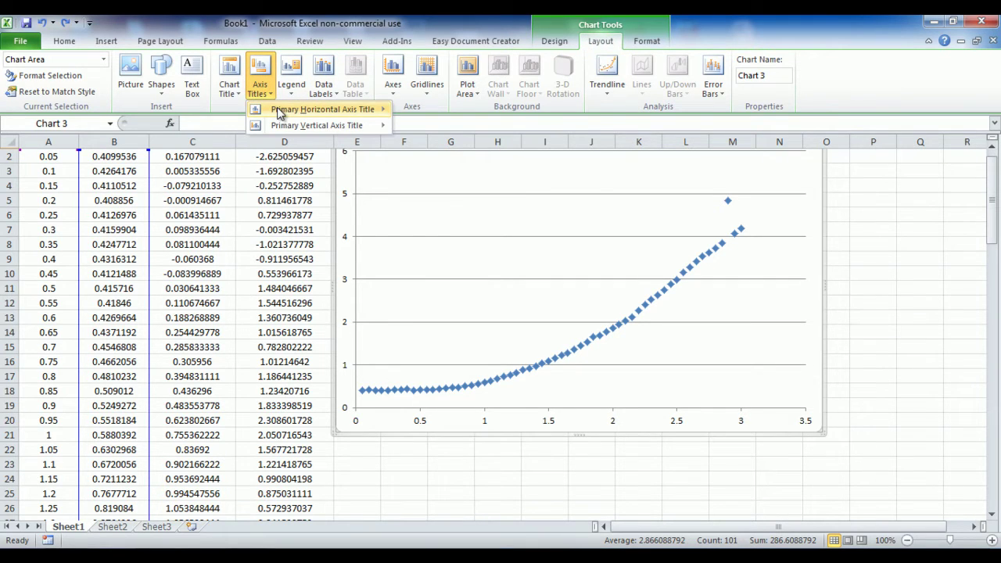
pyautogui.moveTo(289, 109)
pyautogui.click(435, 143)
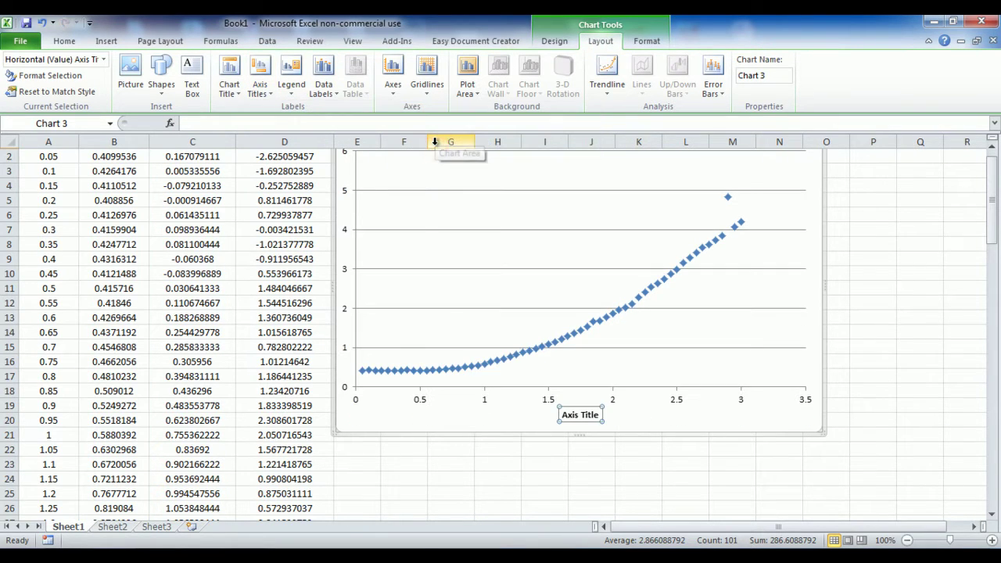
pyautogui.click(270, 89)
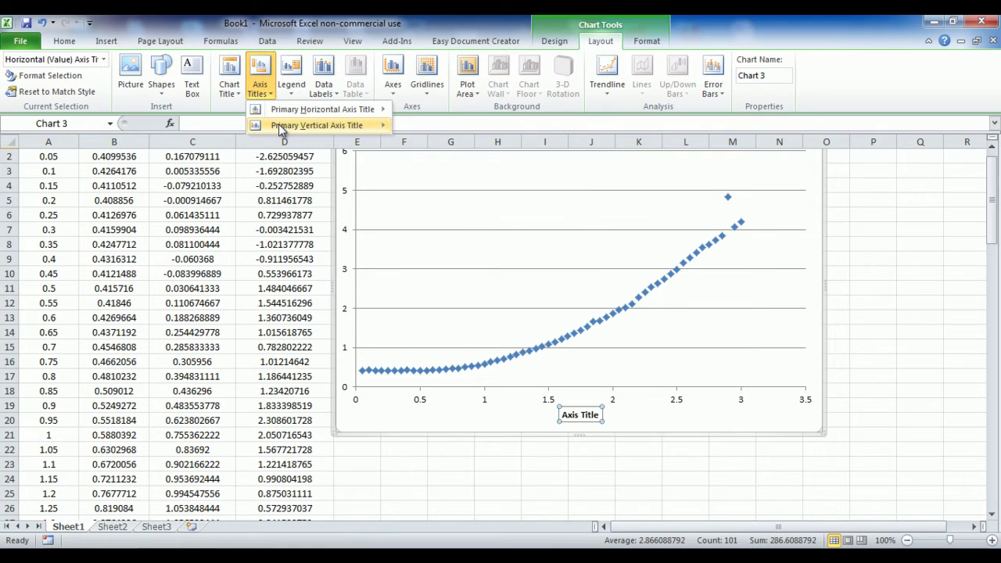
pyautogui.moveTo(279, 124)
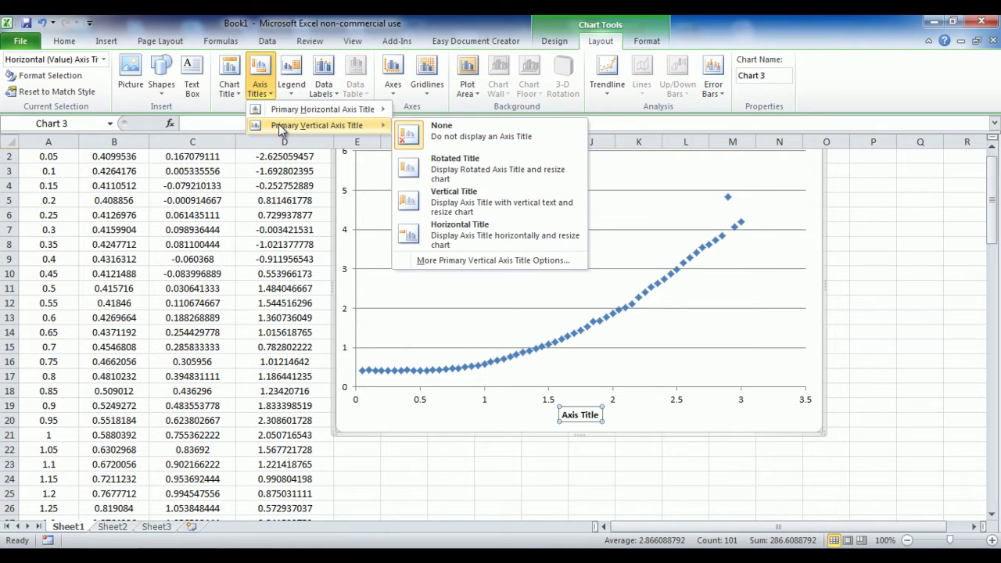
pyautogui.click(460, 167)
# Replace the horizontal axis title's placeholder text with "Time (".
pyautogui.click(594, 411)
pyautogui.moveTo(610, 415); pyautogui.dragTo(576, 419)
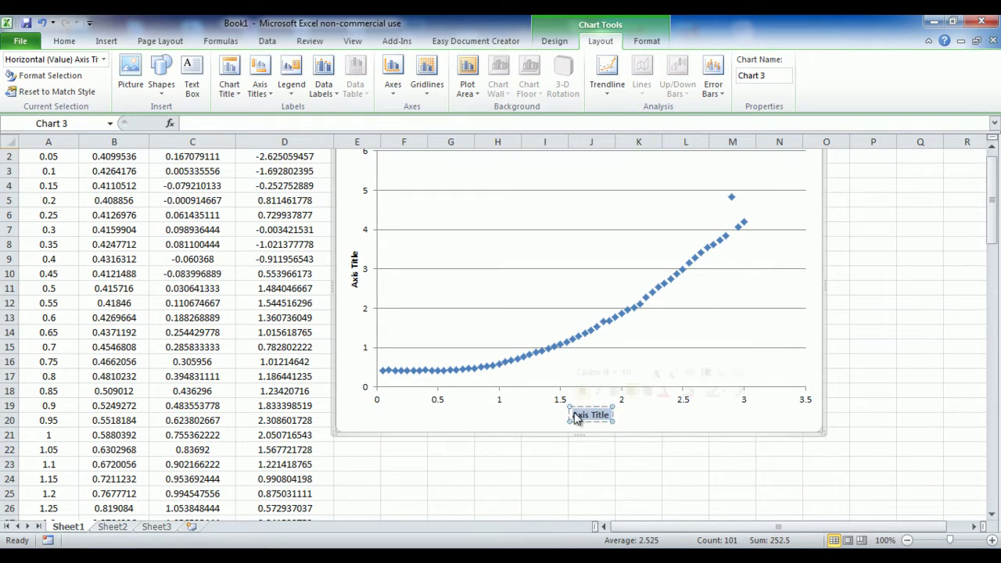
pyautogui.write('Time (')
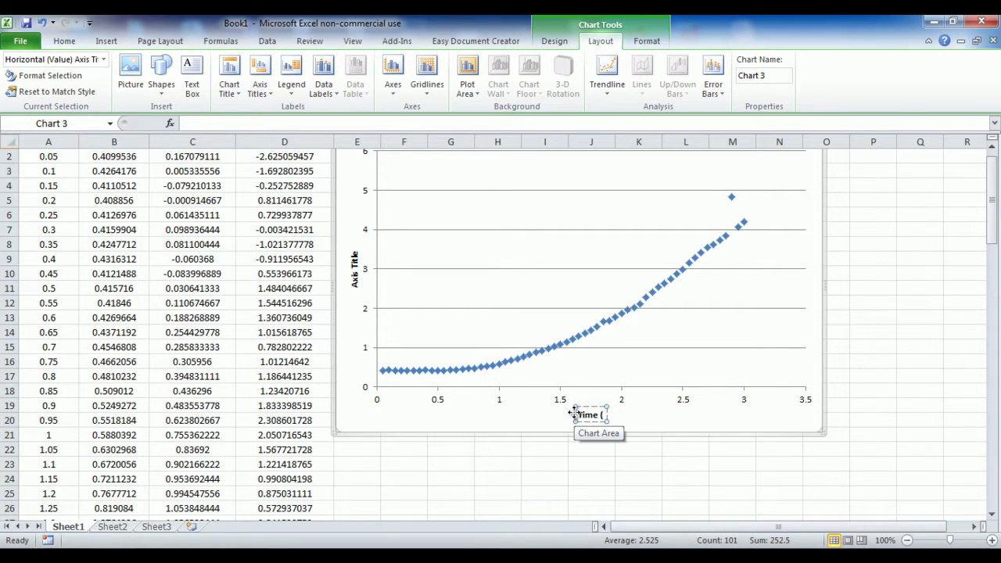
# Insert the Plus-Minus Sign (±) symbol after "Time (" in the horizontal axis title.
pyautogui.click(105, 41)
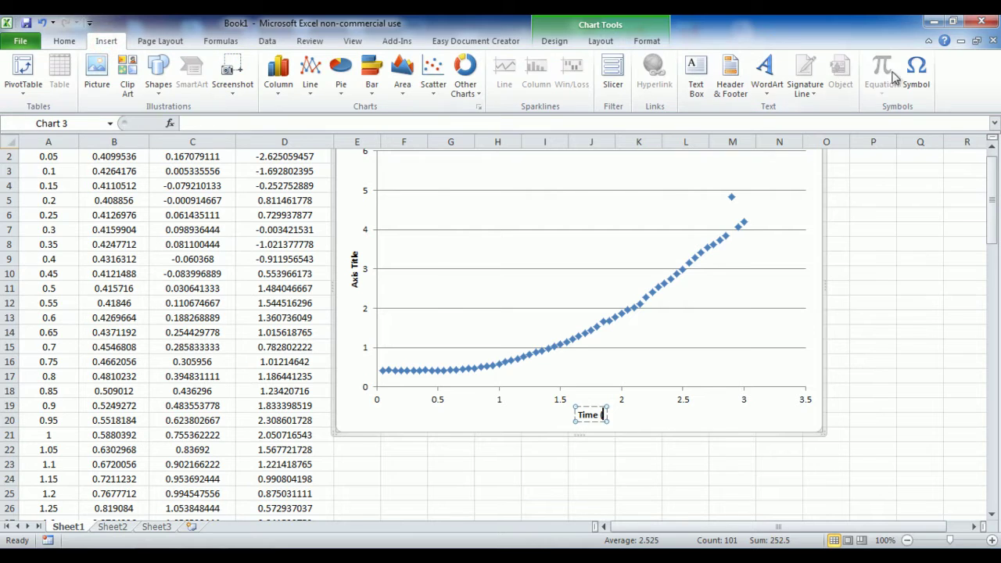
pyautogui.click(917, 70)
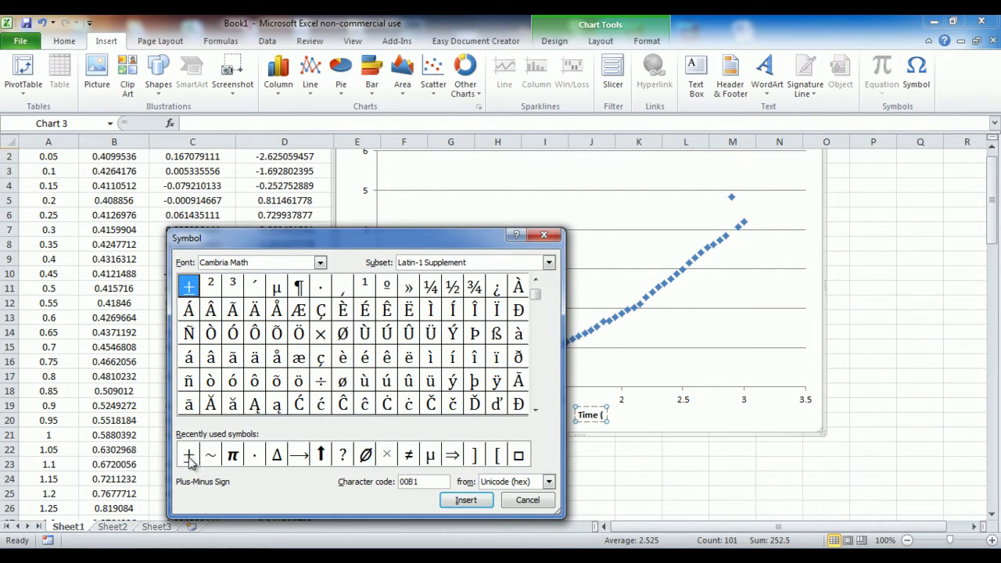
pyautogui.click(189, 456)
pyautogui.click(463, 499)
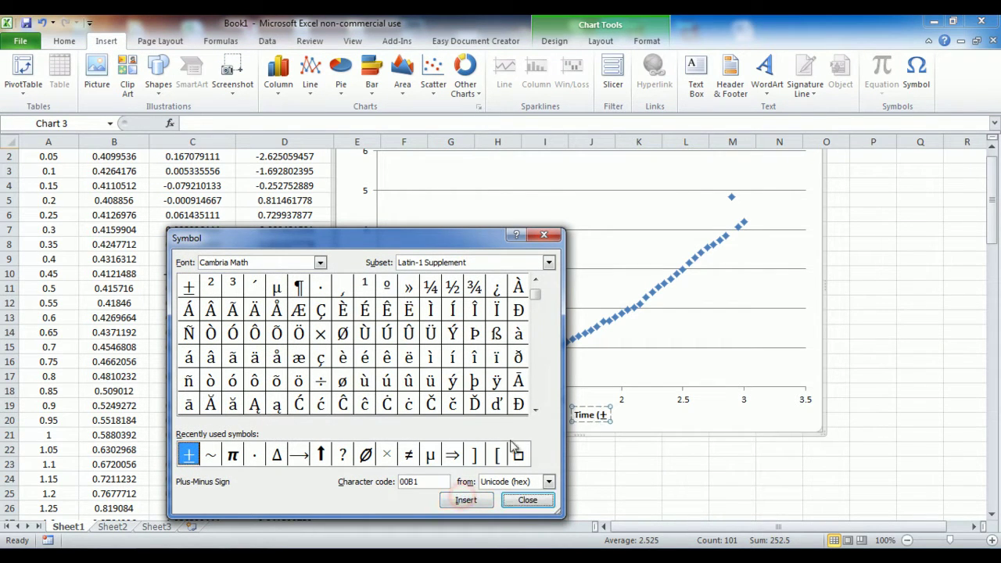
pyautogui.click(536, 410)
pyautogui.click(536, 410)
pyautogui.click(535, 409)
pyautogui.click(536, 410)
pyautogui.click(536, 410)
pyautogui.click(536, 410)
pyautogui.click(547, 233)
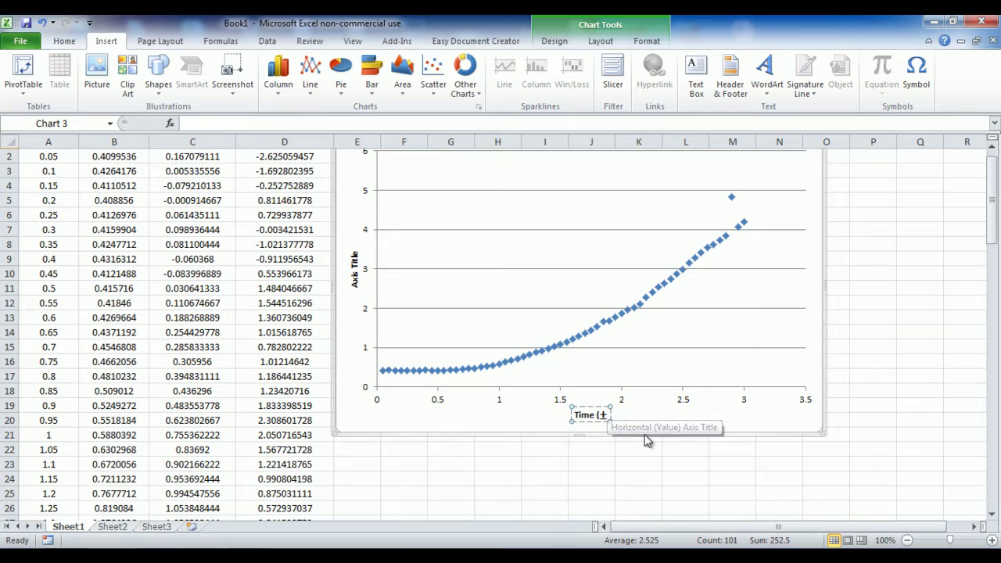
# Copy the ± symbol and complete the horizontal axis title as "Time (± 0.01 s)".
pyautogui.hotkey('ctrl', 'c')
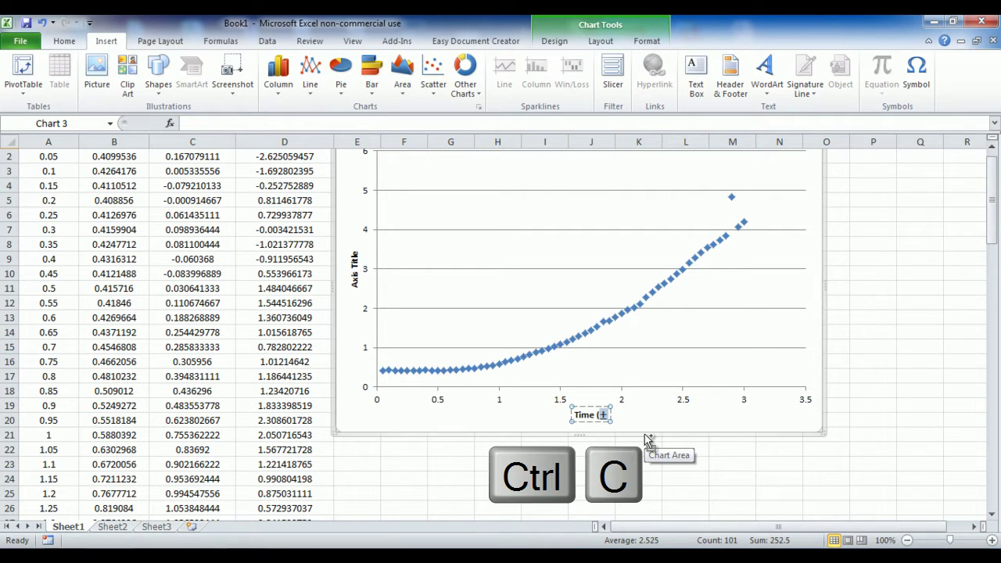
pyautogui.press('Right')
pyautogui.write('0.')
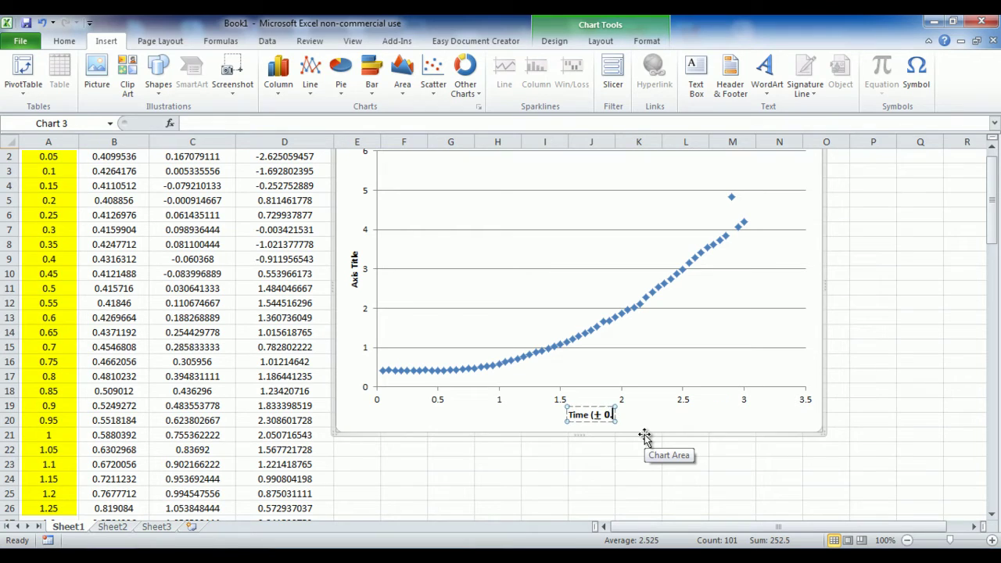
pyautogui.write('01 s')
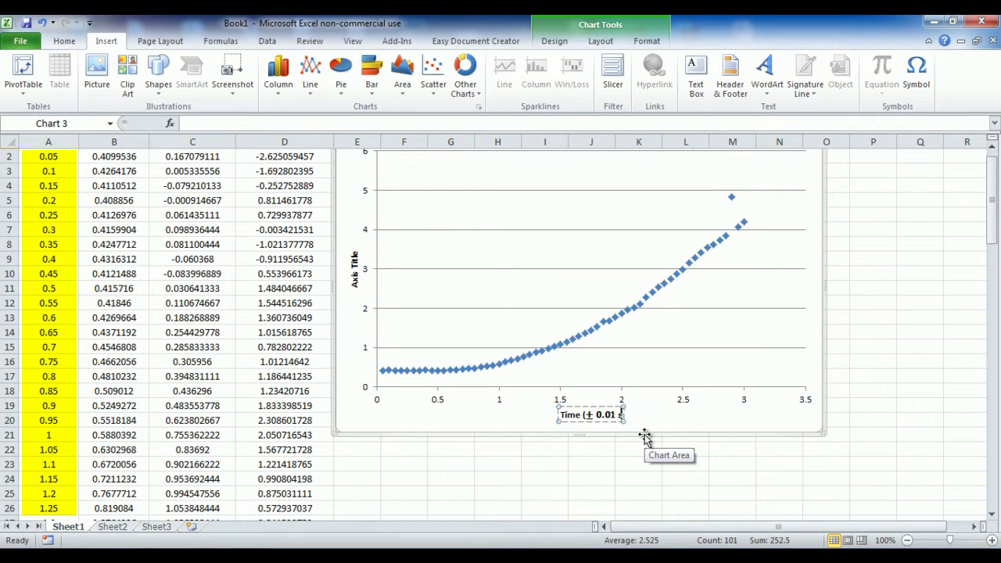
pyautogui.write(')')
pyautogui.click(651, 417)
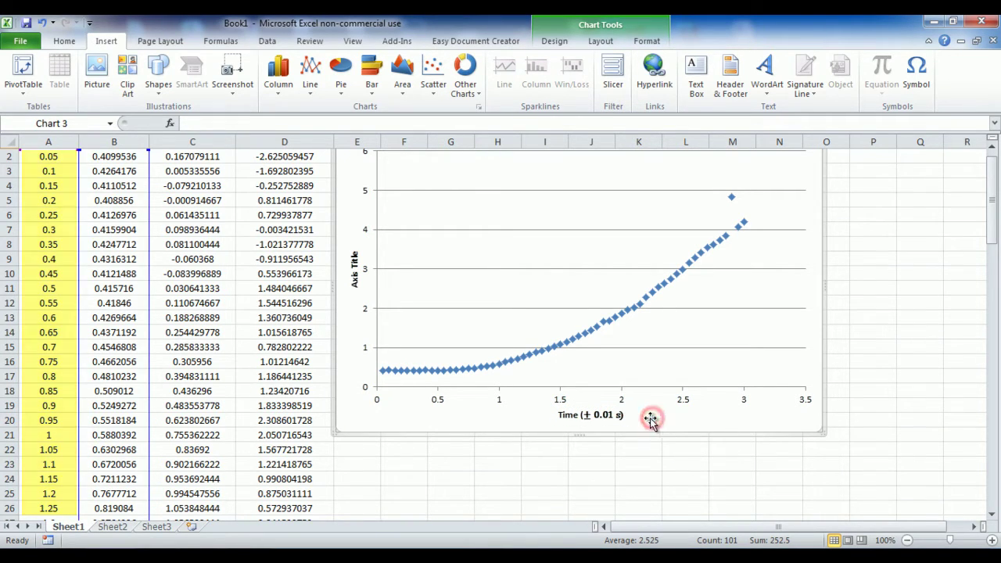
# Replace the vertical axis title with "Position(±1.0x10-7m)", reusing the copied ± symbol.
pyautogui.click(354, 254)
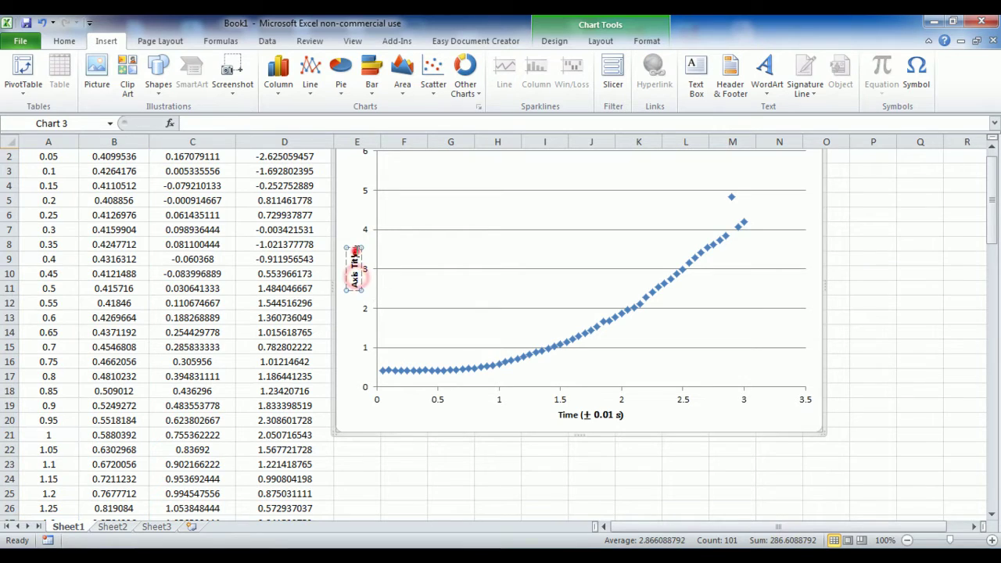
pyautogui.moveTo(354, 252); pyautogui.dragTo(354, 283)
pyautogui.write('Pos')
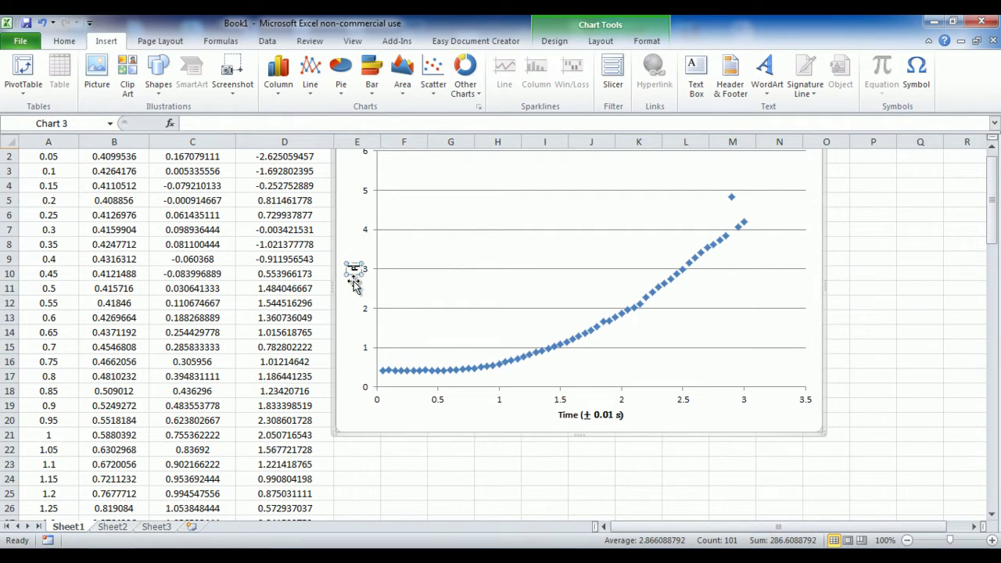
pyautogui.write('ition (')
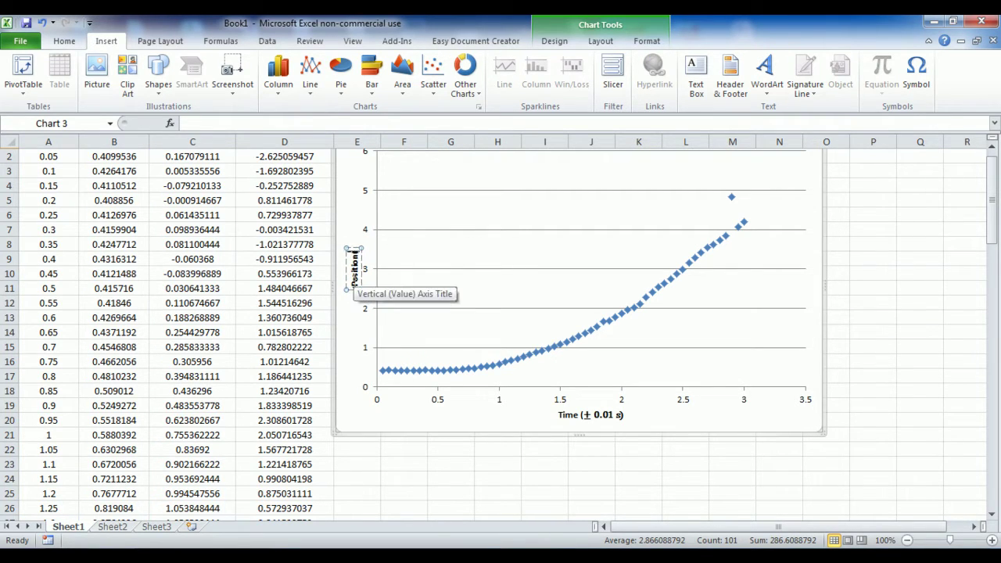
pyautogui.hotkey('ctrl', 'v')
pyautogui.write('1.0x10-7')
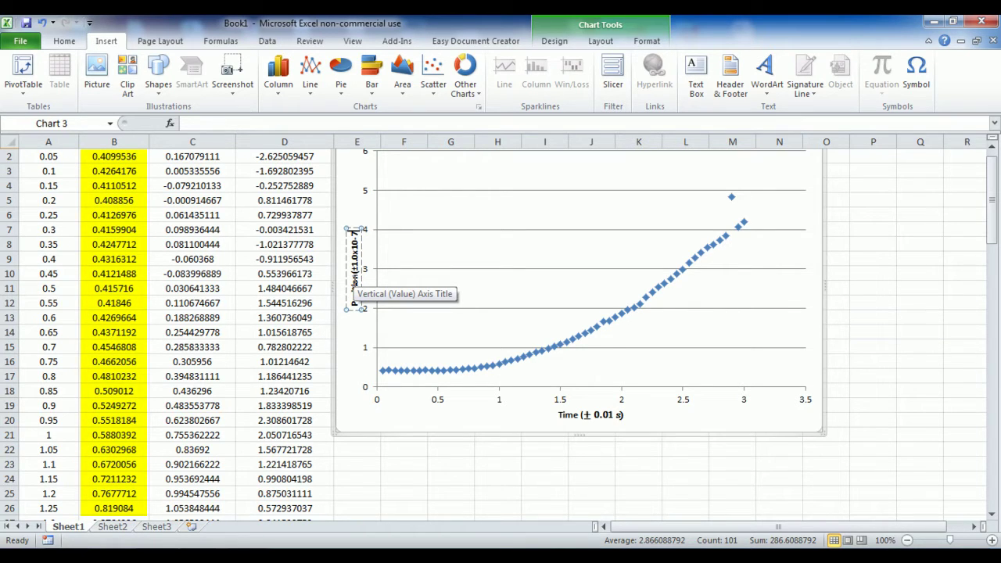
pyautogui.write('m)')
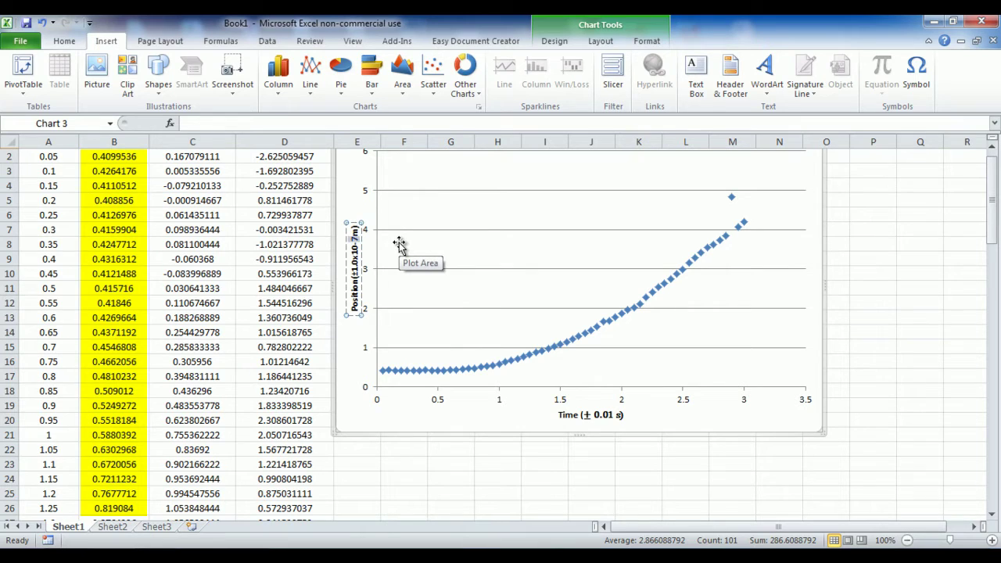
# Make the exponent -7 in the vertical axis title superscript and add spaces before the opening parenthesis and before "m".
pyautogui.hotkey('ctrl', '1')
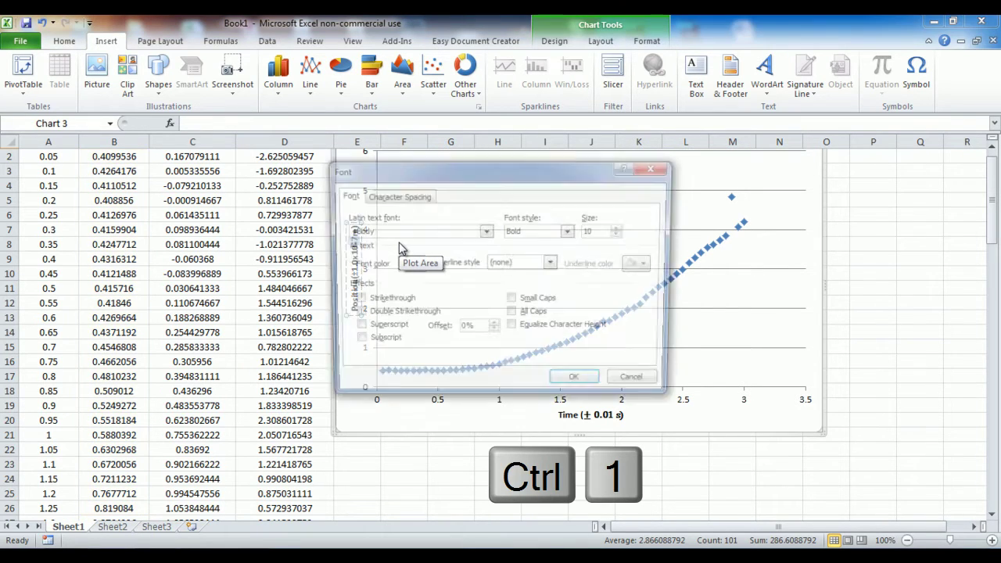
pyautogui.click(382, 330)
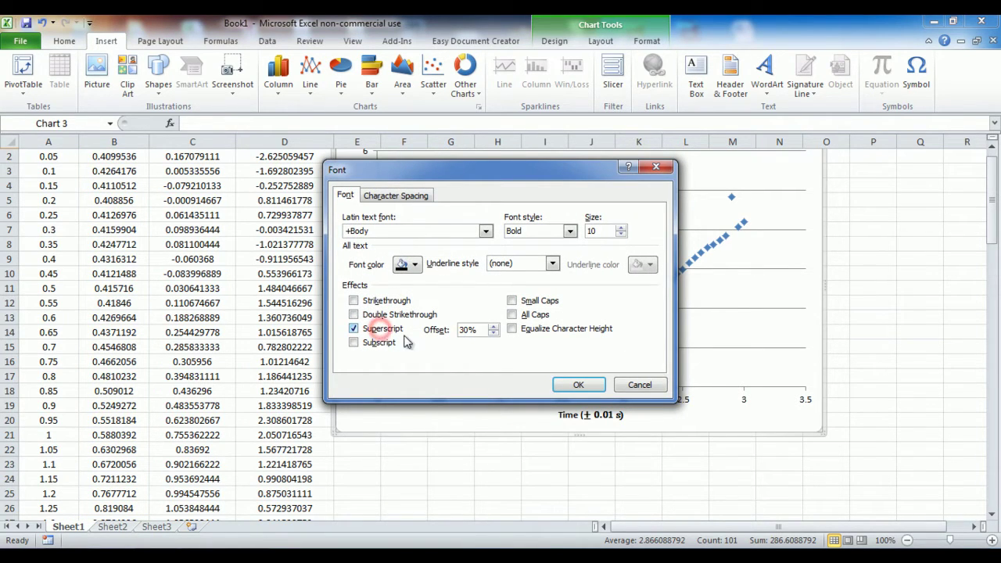
pyautogui.click(578, 386)
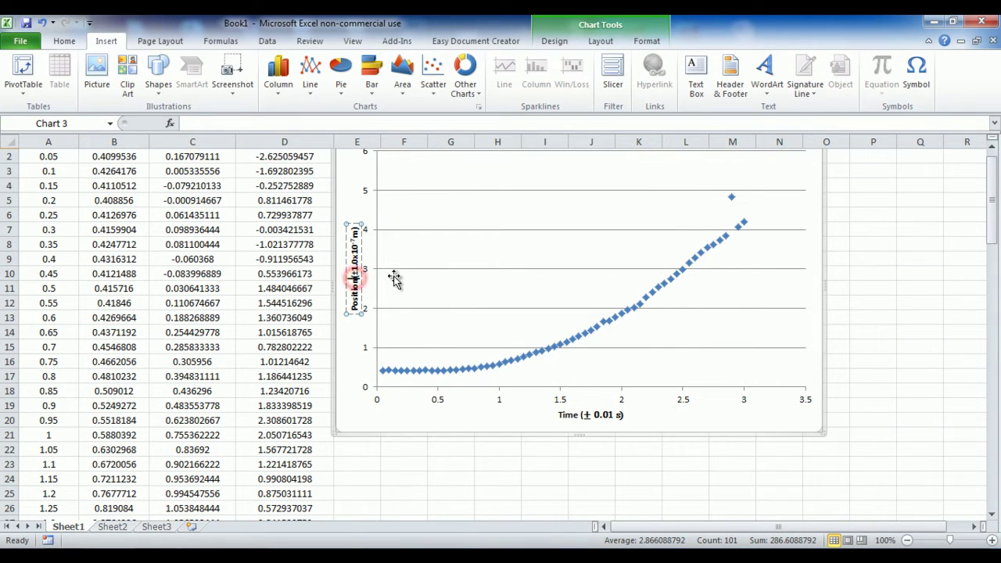
pyautogui.click(357, 235)
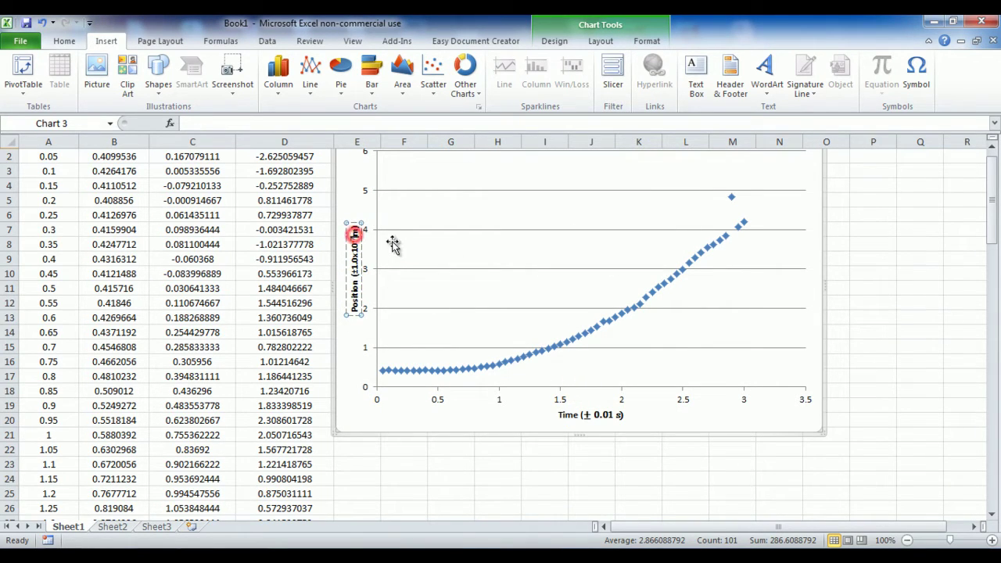
pyautogui.click(348, 335)
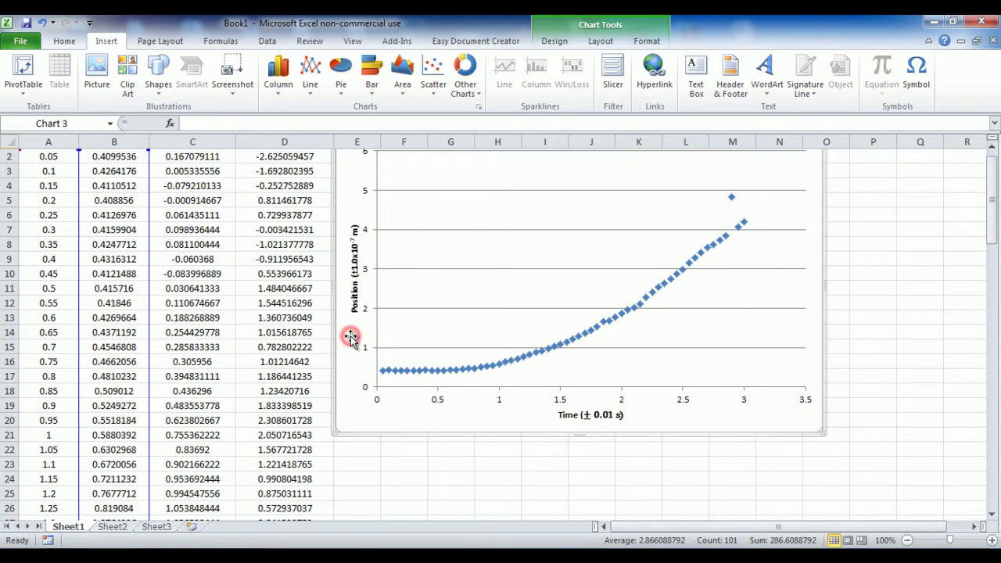
# Fix the primary horizontal axis minimum at 0.0 and its maximum at 3.0.
pyautogui.click(601, 41)
pyautogui.click(394, 90)
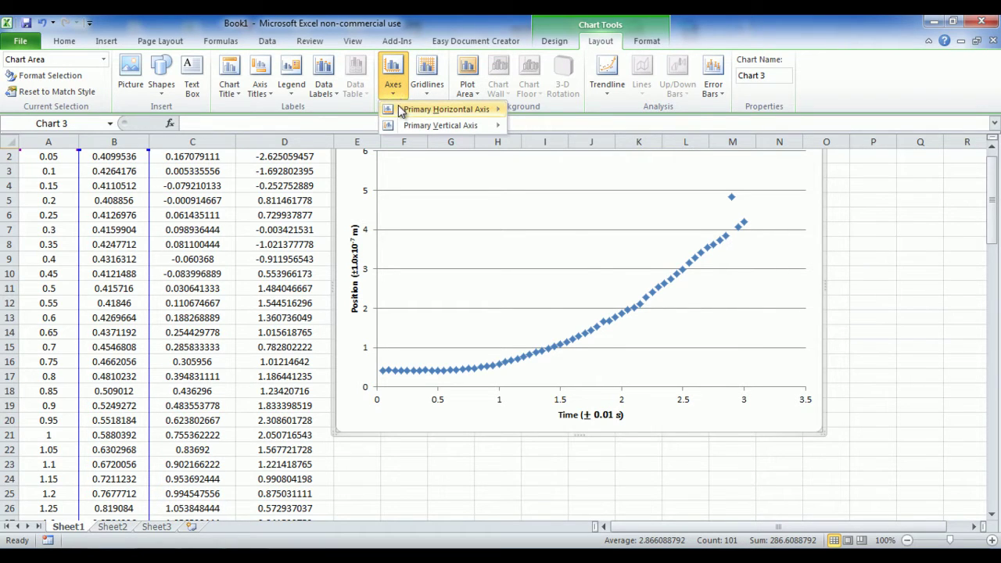
pyautogui.moveTo(400, 112)
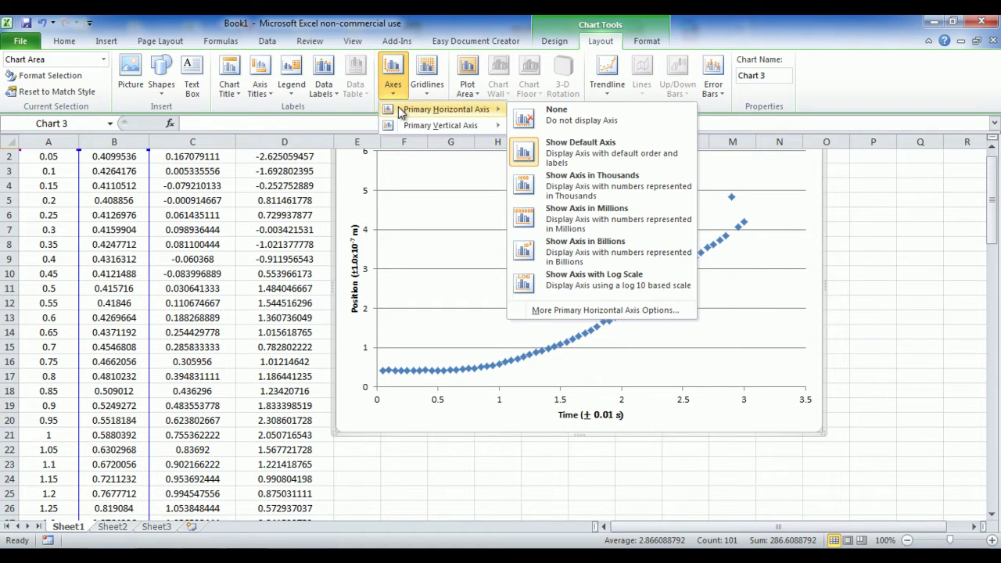
pyautogui.click(557, 310)
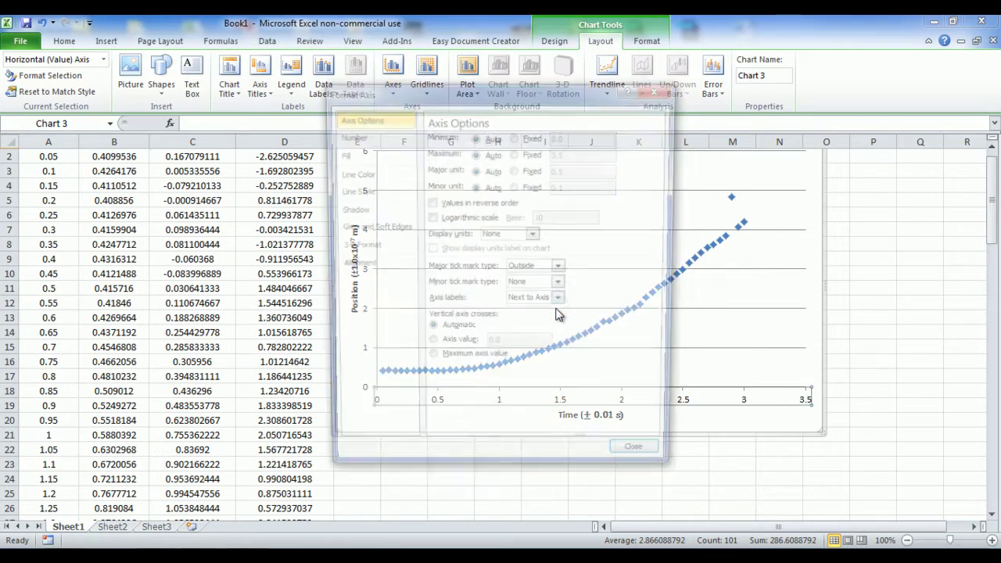
pyautogui.click(515, 136)
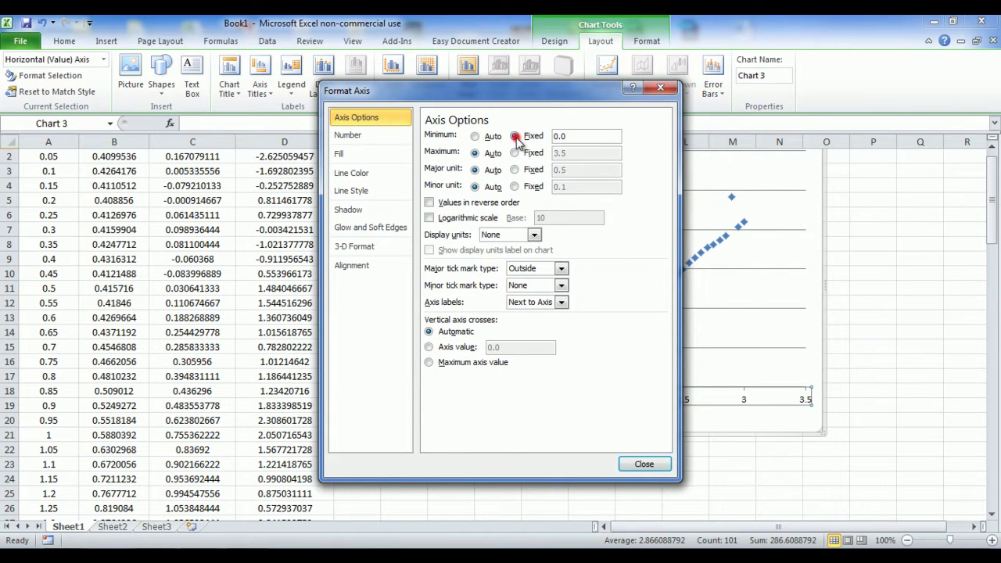
pyautogui.click(515, 154)
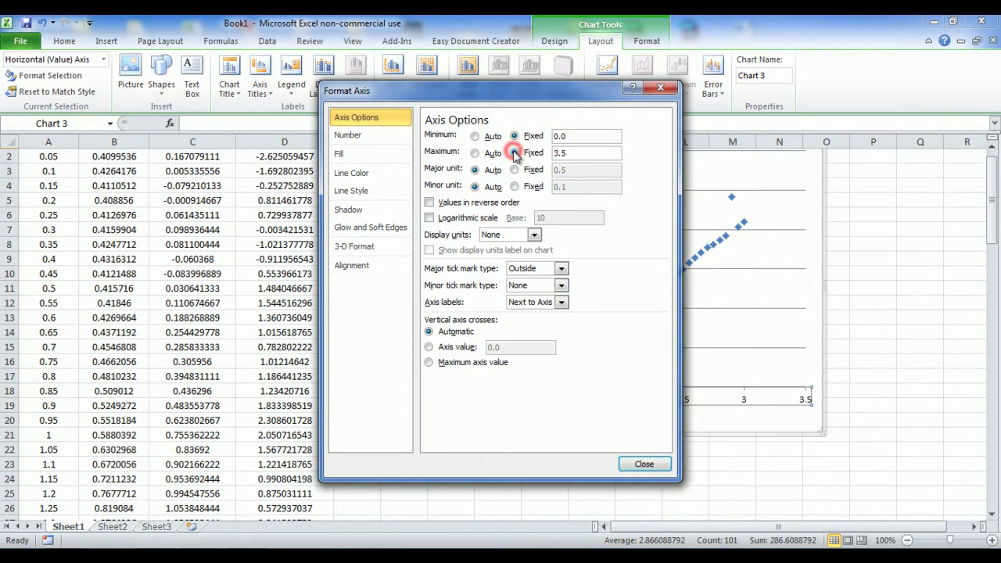
pyautogui.moveTo(564, 153); pyautogui.dragTo(554, 155)
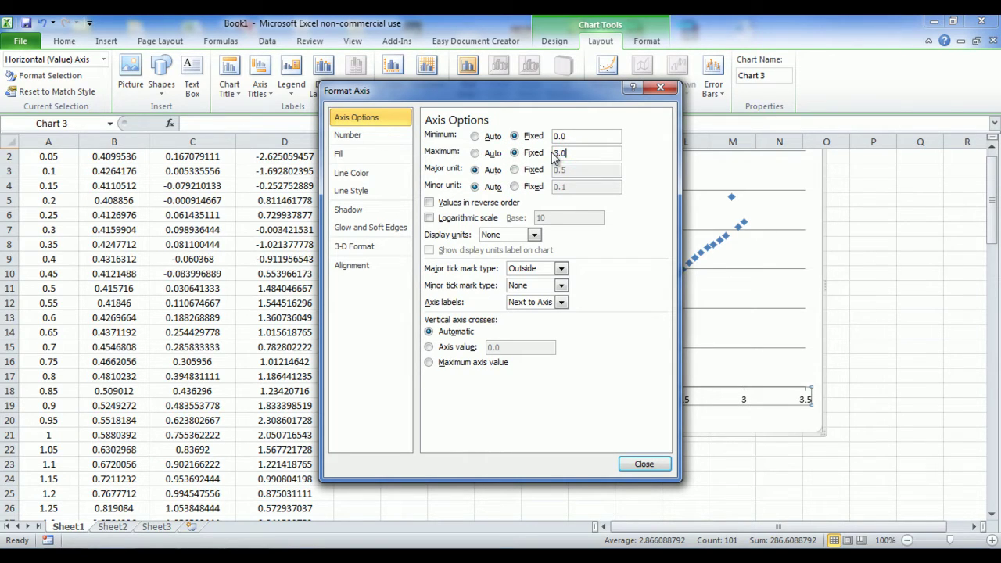
# Fix the horizontal axis major unit at 0.25, leaving the minor unit automatic.
pyautogui.click(514, 170)
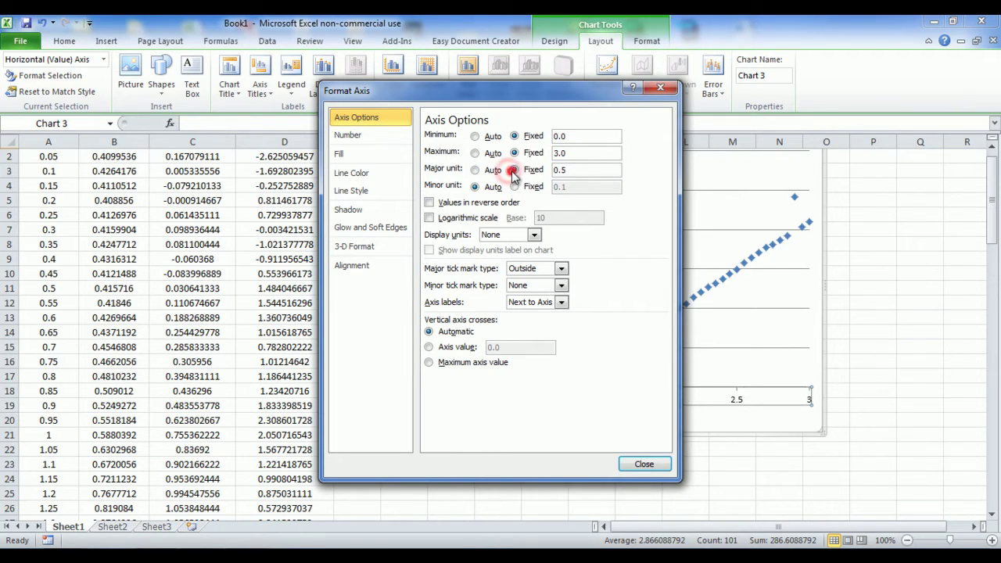
pyautogui.write('0.25')
pyautogui.click(514, 186)
pyautogui.click(475, 186)
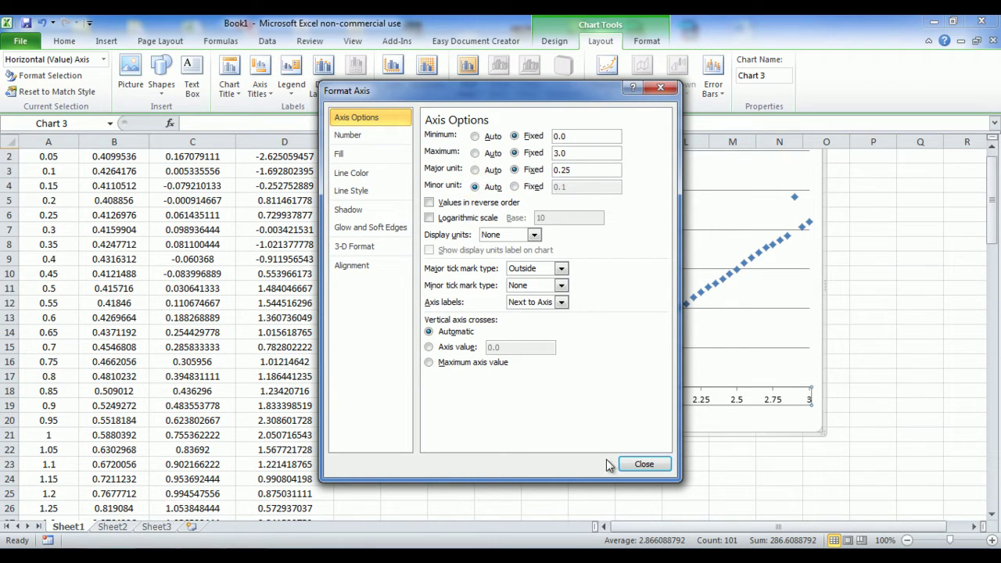
pyautogui.click(643, 464)
pyautogui.click(773, 427)
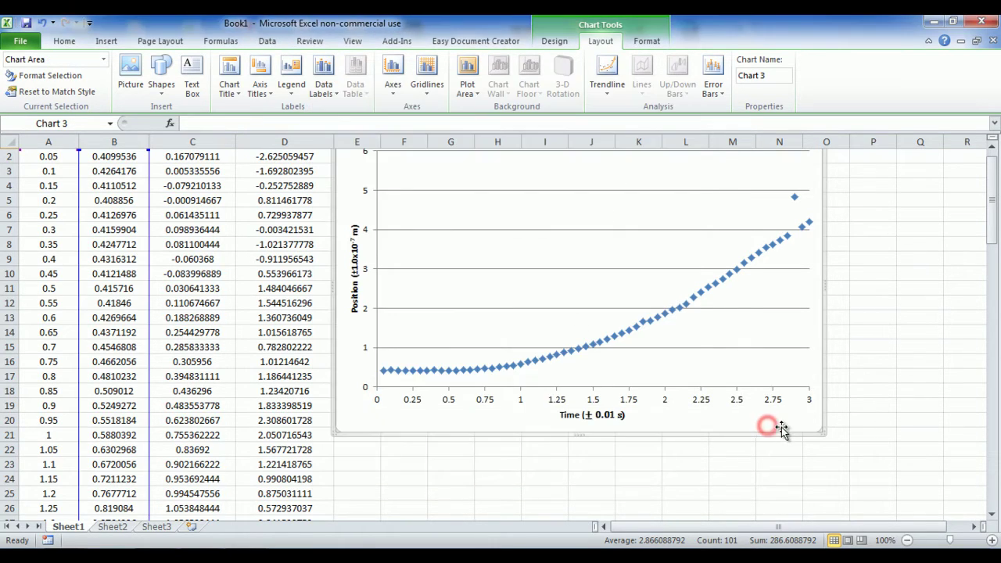
pyautogui.click(357, 348)
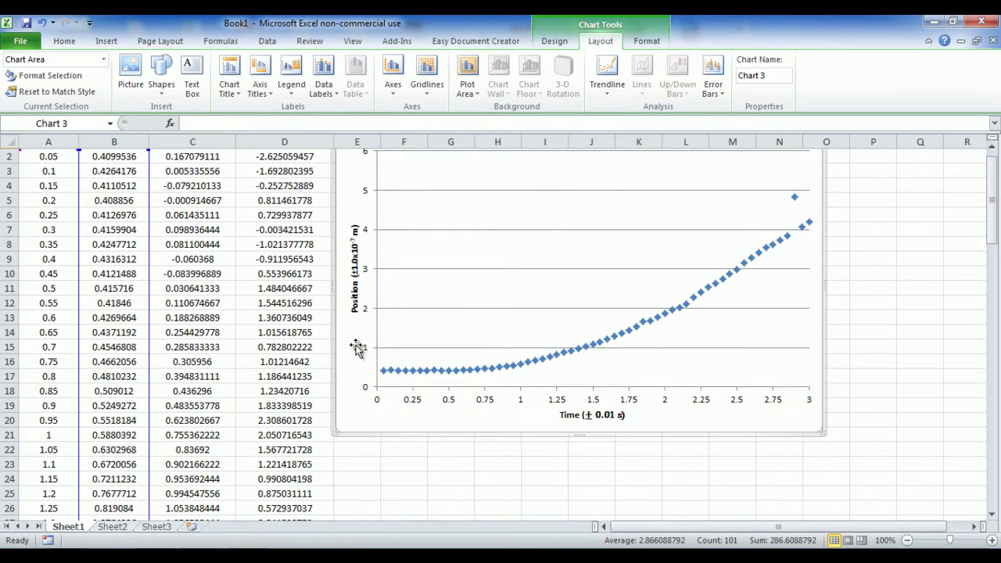
# Format the position data series with built-in circular markers of size 2.
pyautogui.rightClick(422, 375)
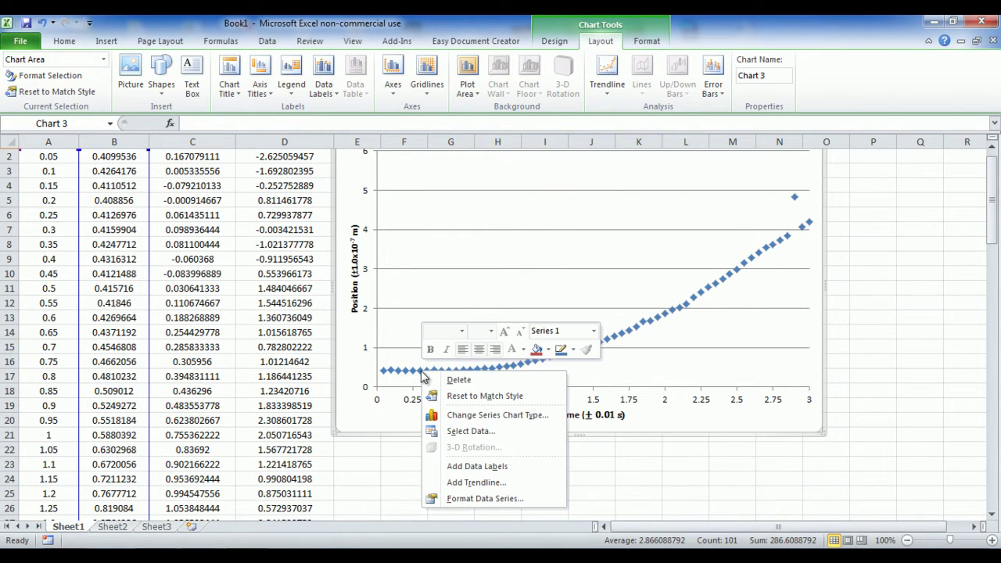
pyautogui.click(480, 501)
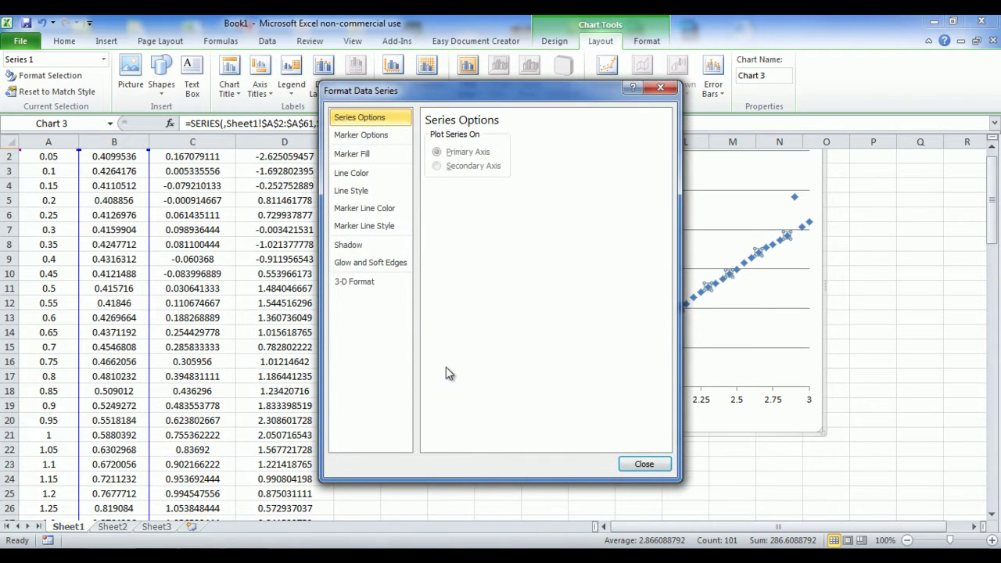
pyautogui.click(378, 138)
pyautogui.click(436, 184)
pyautogui.click(486, 199)
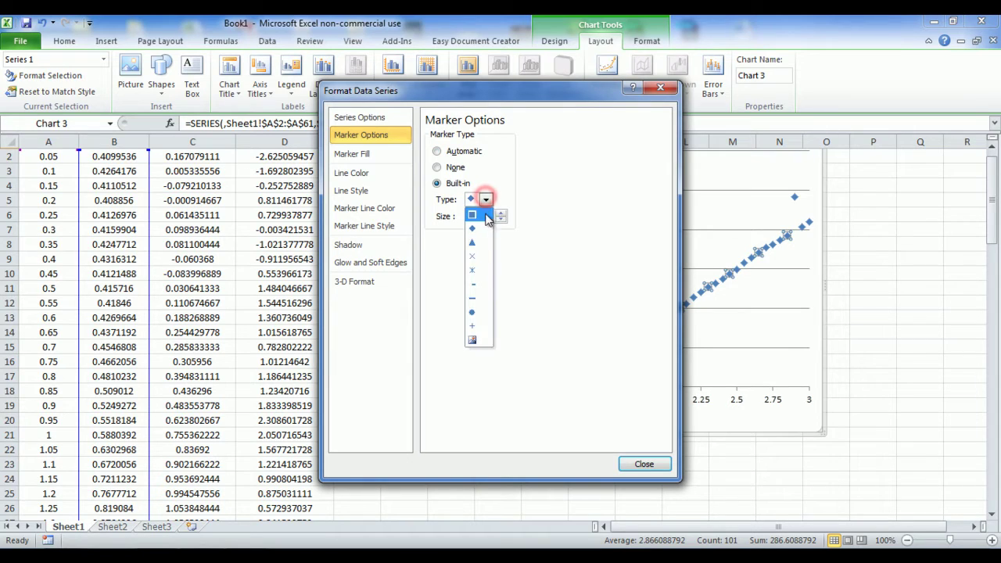
pyautogui.click(475, 312)
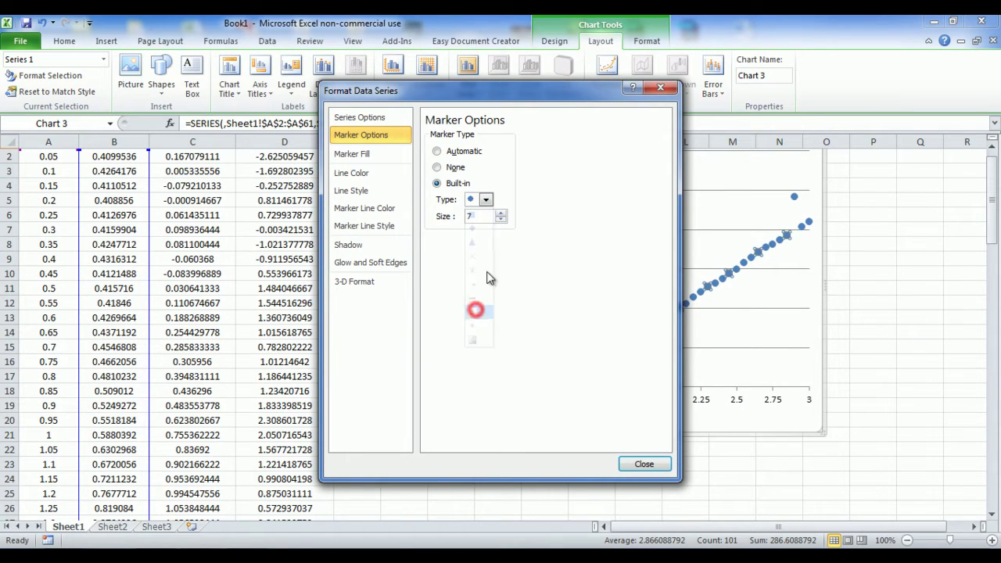
pyautogui.click(501, 220)
pyautogui.click(500, 220)
pyautogui.click(500, 219)
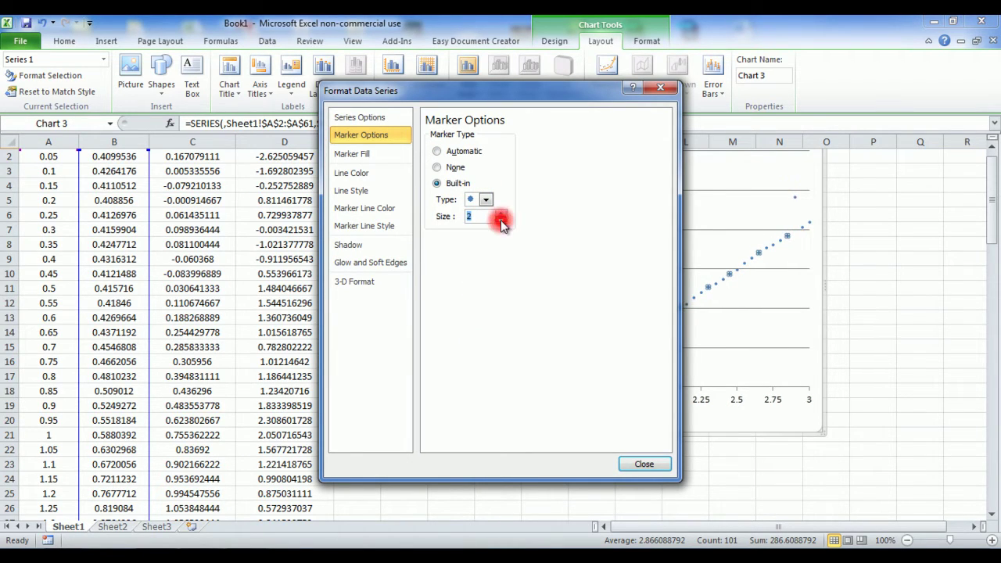
pyautogui.click(644, 464)
pyautogui.click(354, 346)
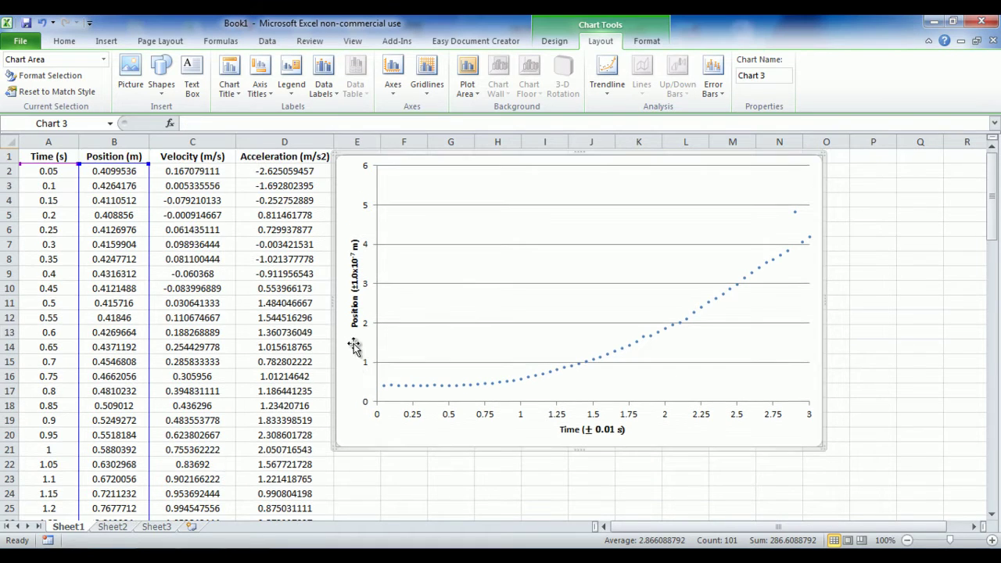
# Insert two blank columns between the Time (s) and Position (m) columns.
pyautogui.rightClick(91, 138)
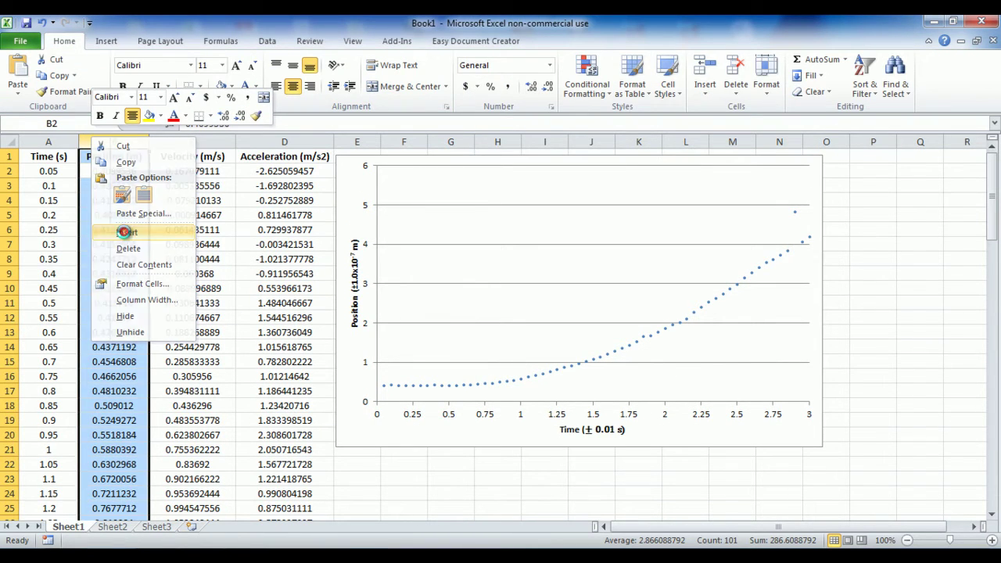
pyautogui.click(125, 232)
pyautogui.rightClick(149, 140)
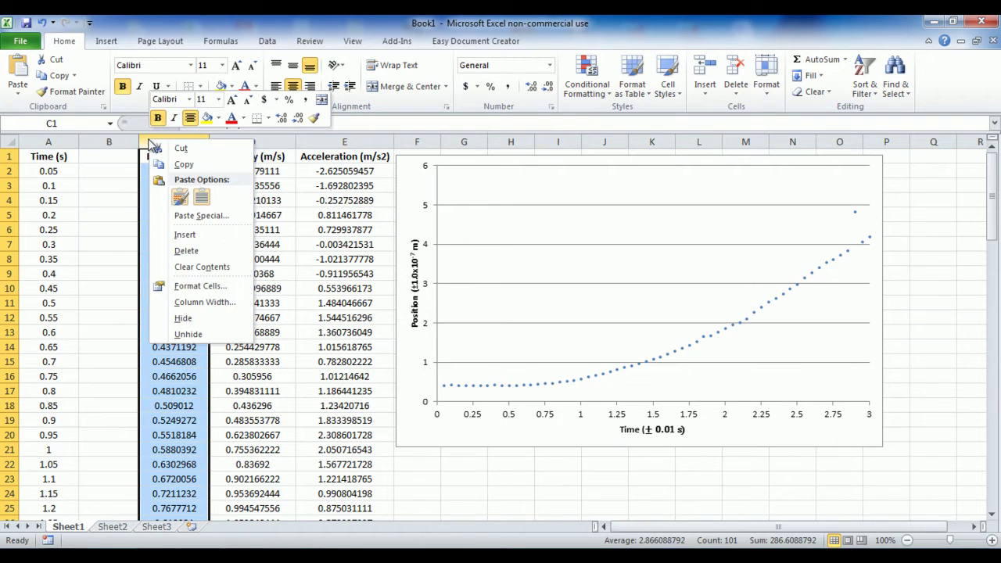
pyautogui.click(185, 236)
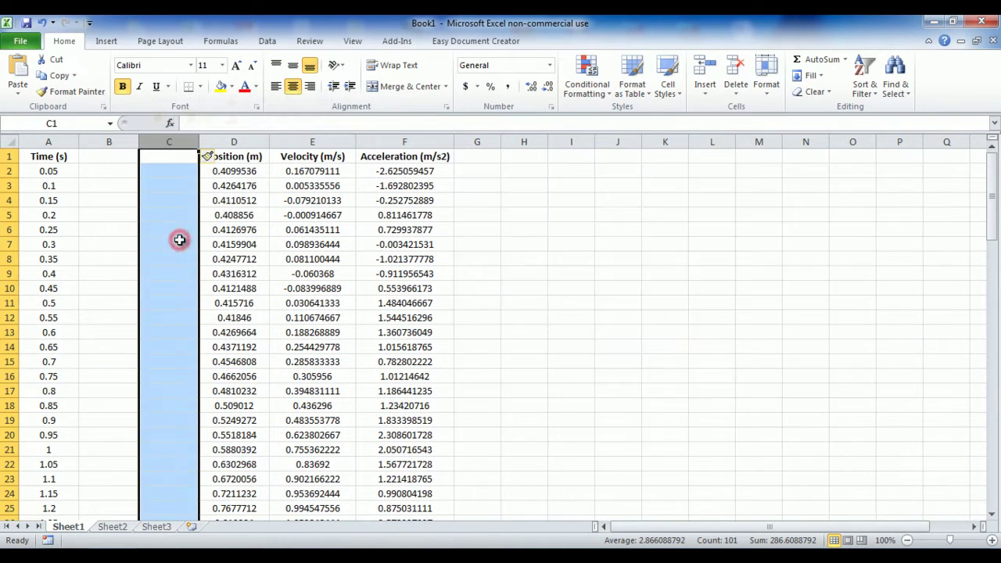
# Head columns B and C "Time Uncertainty (s)" and "Time Uncertainty Half (s)", and widen both to fit their headings.
pyautogui.click(117, 158)
pyautogui.write('Time Uncertainty (s)')
pyautogui.press('Tab')
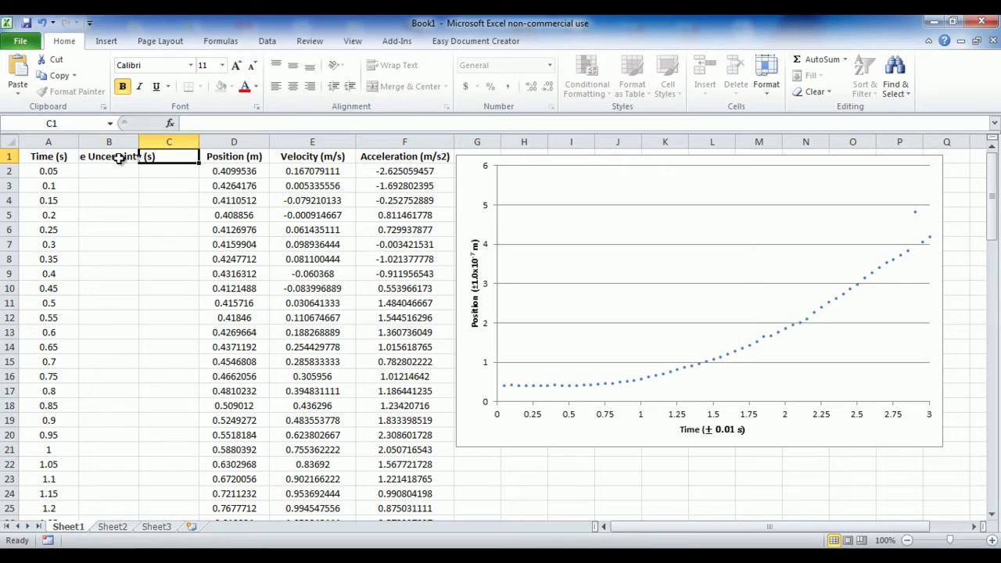
pyautogui.write('Time Uncertainty Half (s)')
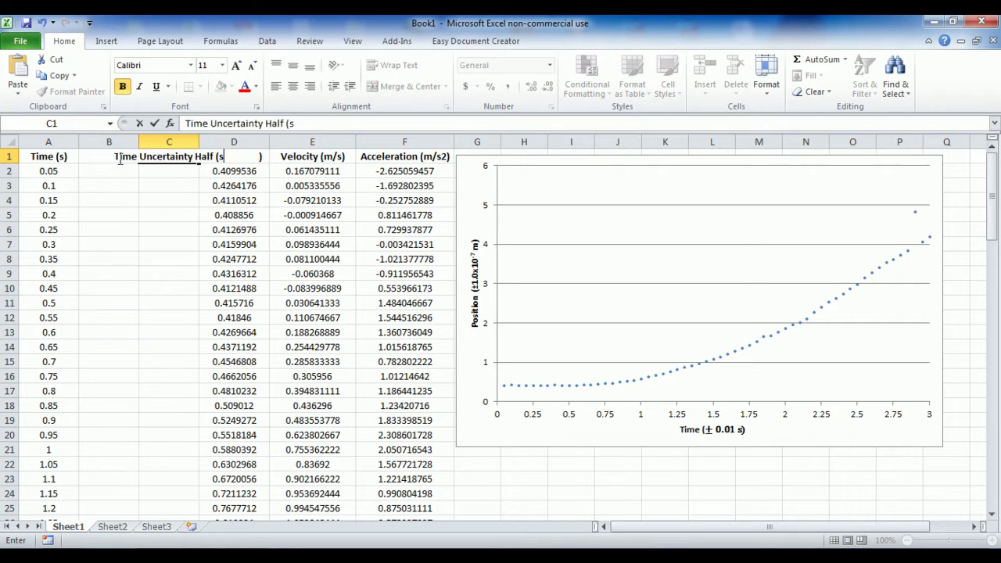
pyautogui.click(125, 176)
pyautogui.moveTo(139, 140); pyautogui.dragTo(186, 140)
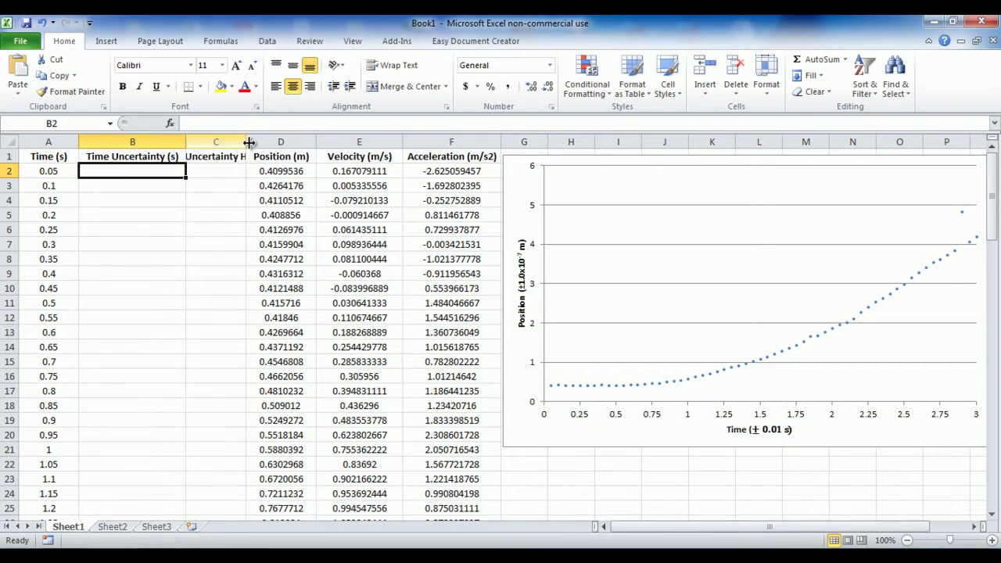
pyautogui.moveTo(252, 140); pyautogui.dragTo(313, 135)
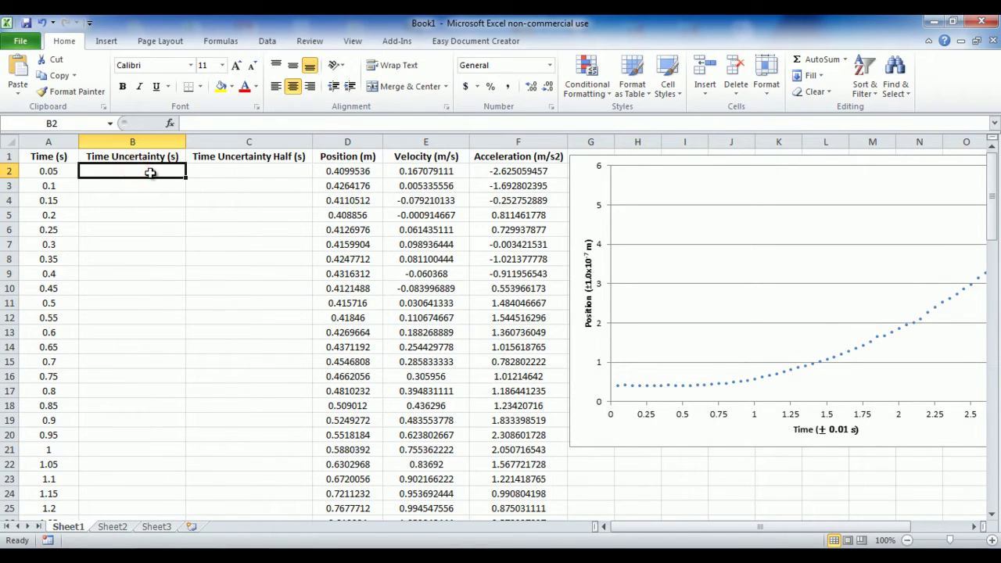
# Enter 0.01 as the time uncertainty in B2 and fill it down to B101.
pyautogui.write('0.01')
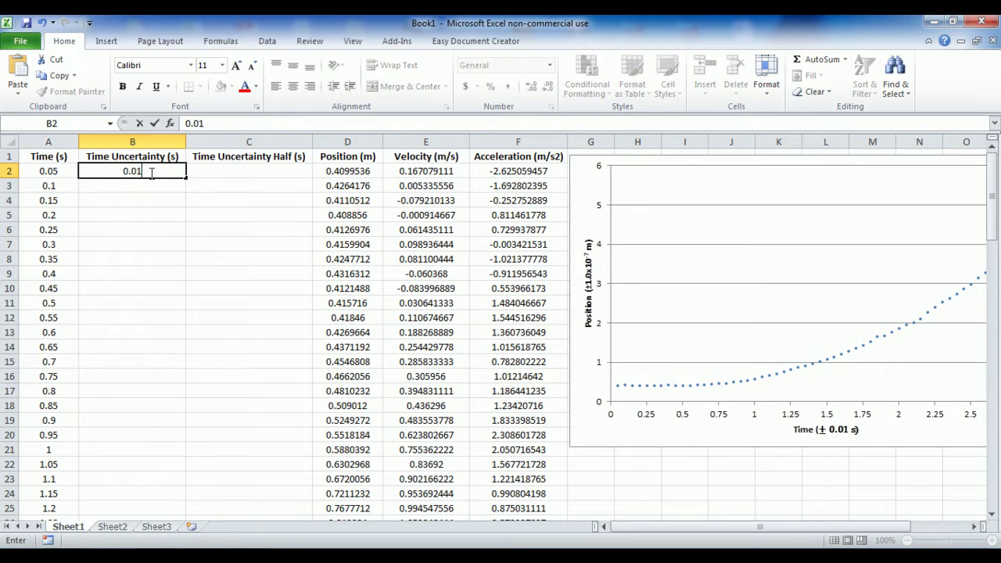
pyautogui.hotkey('ctrl', 'Return')
pyautogui.moveTo(187, 178); pyautogui.dragTo(170, 503)
pyautogui.click(222, 478)
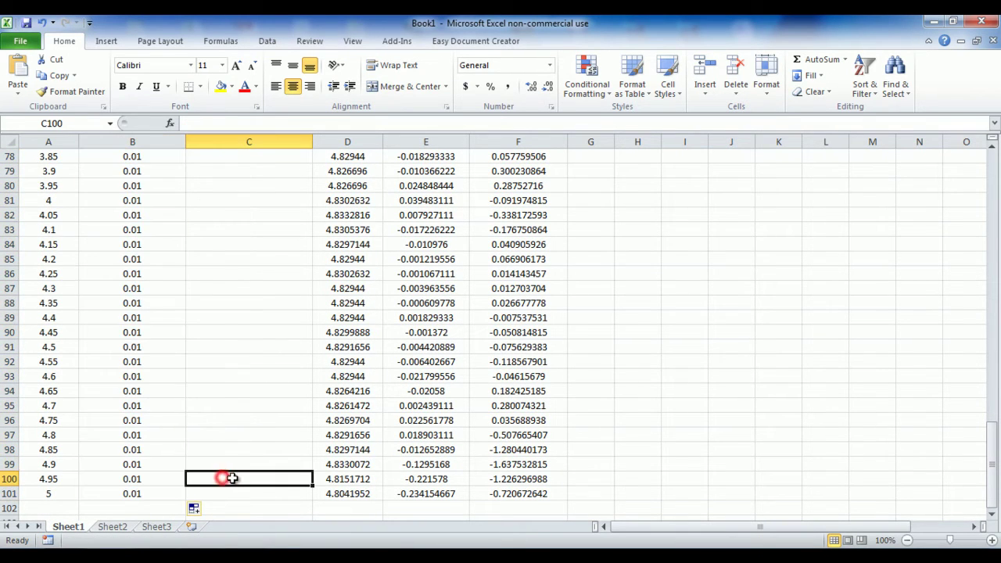
# Calculate half the time uncertainty in C2 with =B2/2 and fill the formula down to C101.
pyautogui.scroll(20, 248, 182)
pyautogui.click(254, 171)
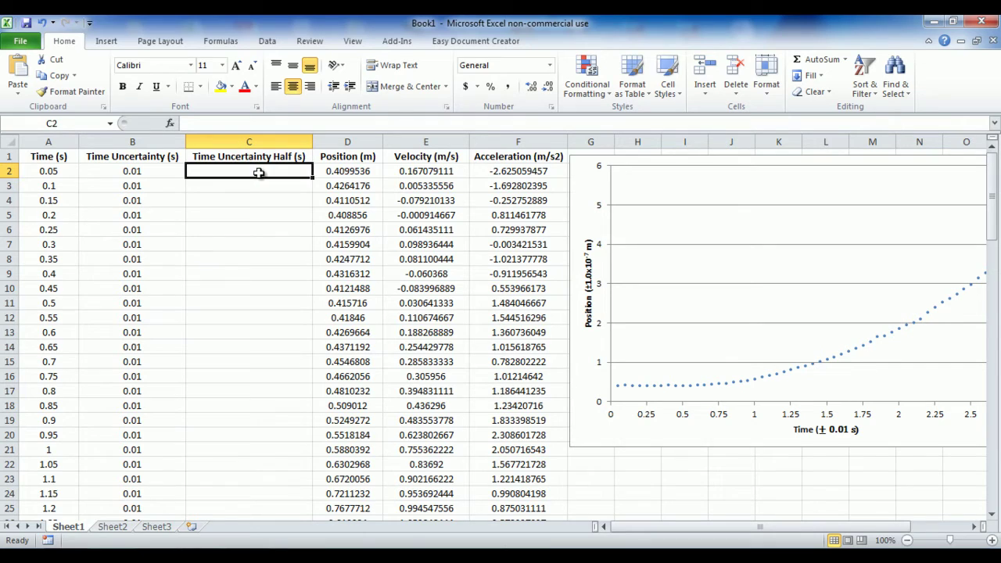
pyautogui.write('=')
pyautogui.click(154, 176)
pyautogui.write('/2')
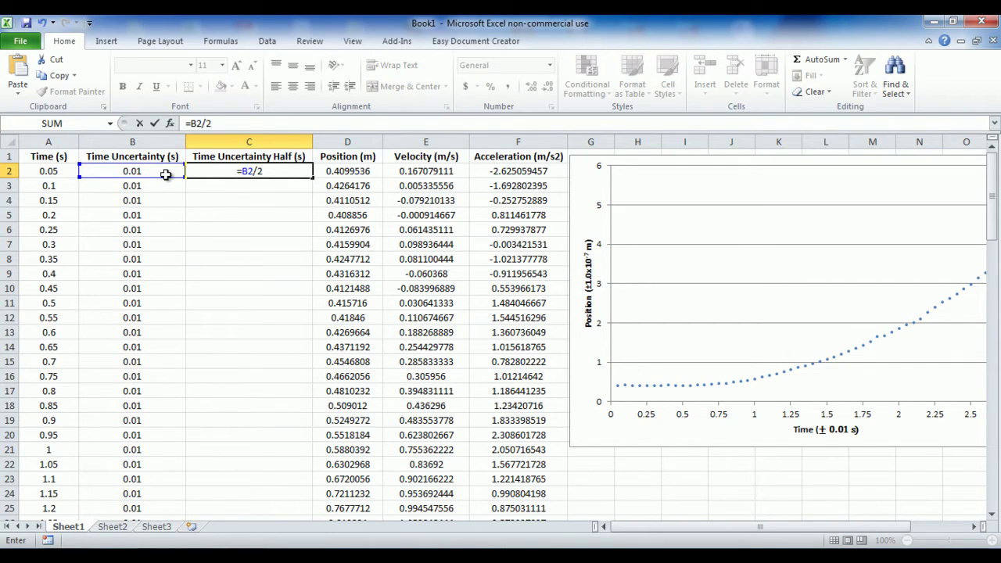
pyautogui.press('Return')
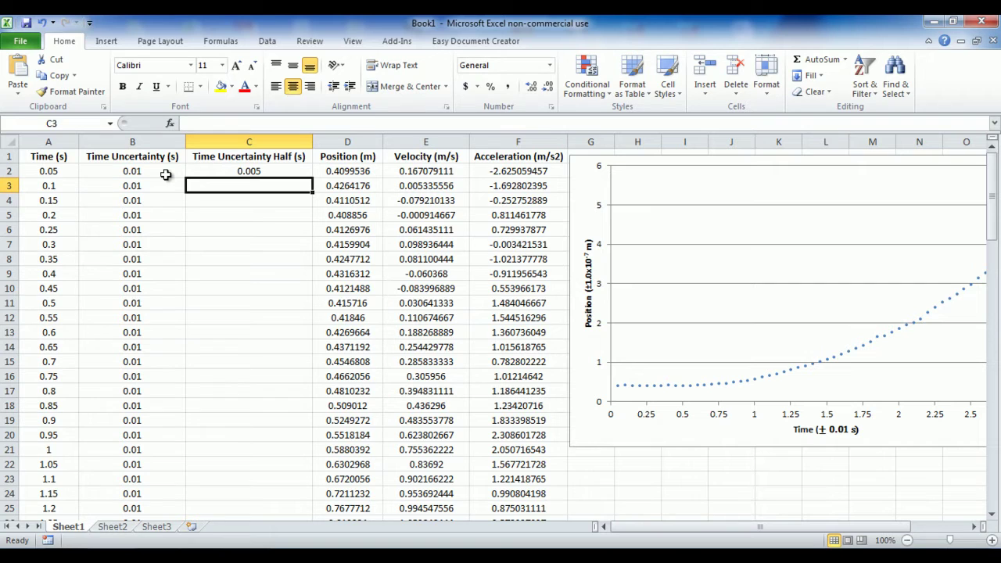
pyautogui.click(240, 169)
pyautogui.moveTo(313, 178); pyautogui.dragTo(311, 493)
pyautogui.click(383, 418)
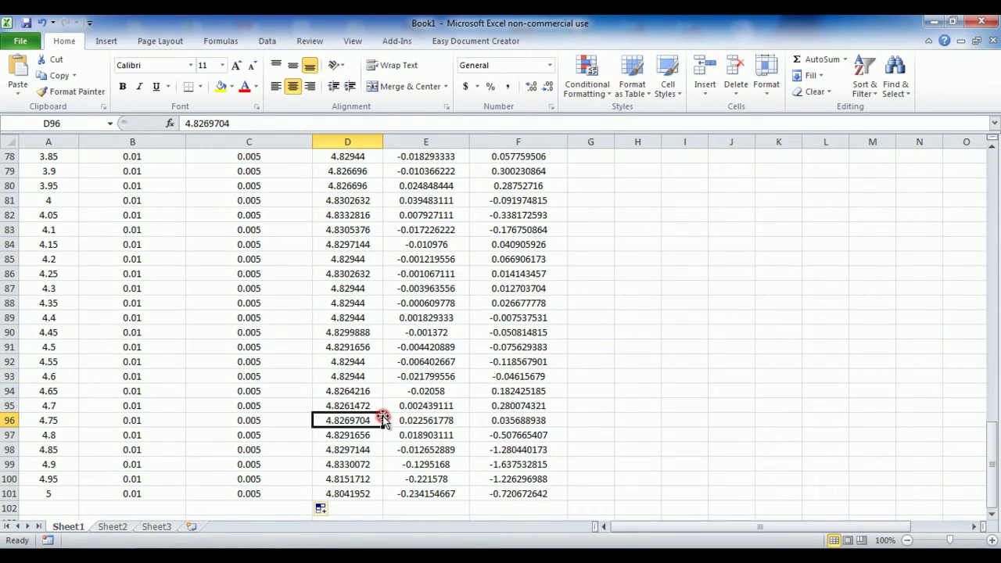
# Insert two blank columns between the Position (m) and Velocity (m/s) columns.
pyautogui.scroll(20, 383, 416)
pyautogui.click(407, 142)
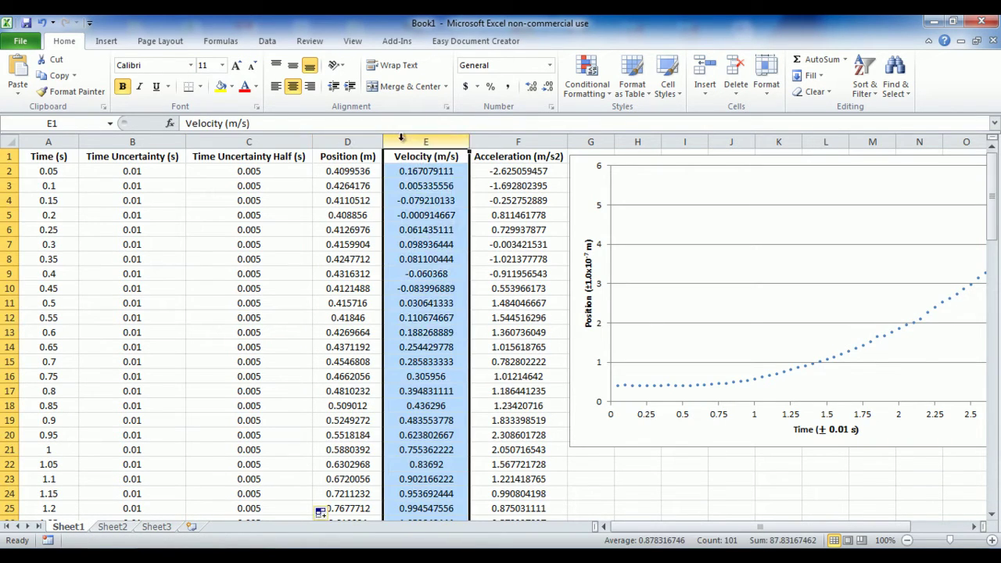
pyautogui.rightClick(402, 142)
pyautogui.click(436, 239)
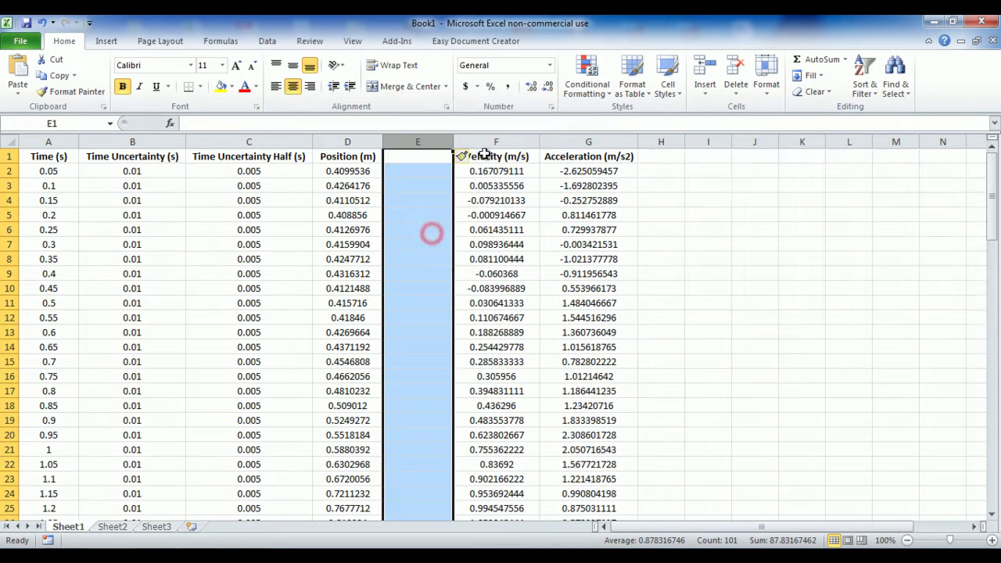
pyautogui.click(492, 144)
pyautogui.rightClick(493, 145)
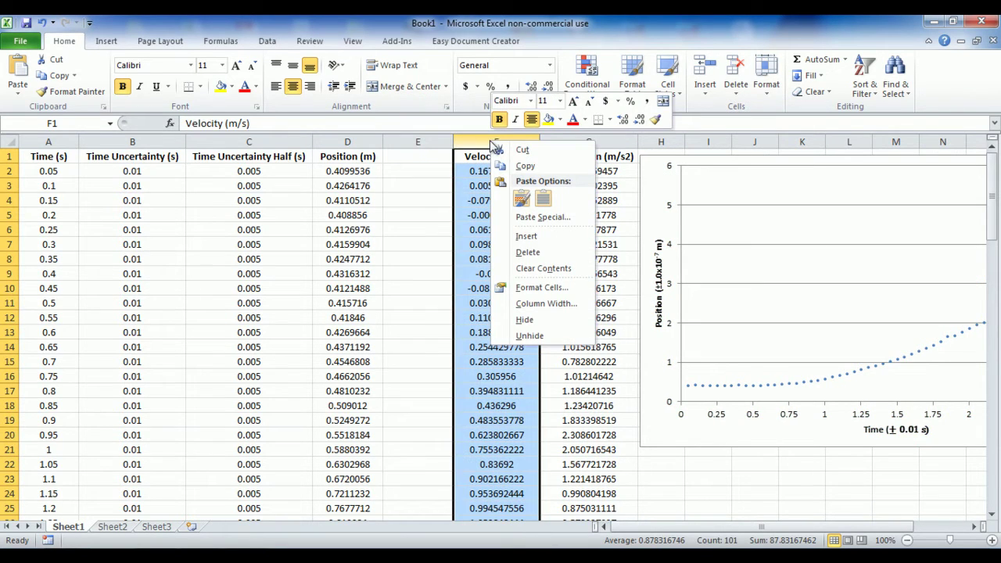
pyautogui.click(525, 237)
# Enter the headings "Position Uncertainty (m)" in E1 and "Position Uncertainty Half (m)" in F1.
pyautogui.click(423, 158)
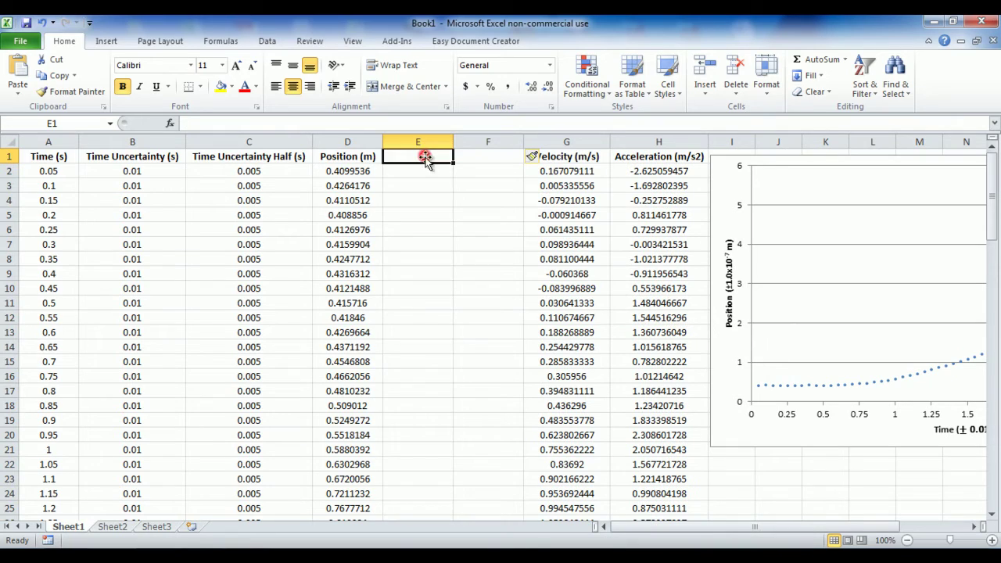
pyautogui.write('Position Uncertainty (m)')
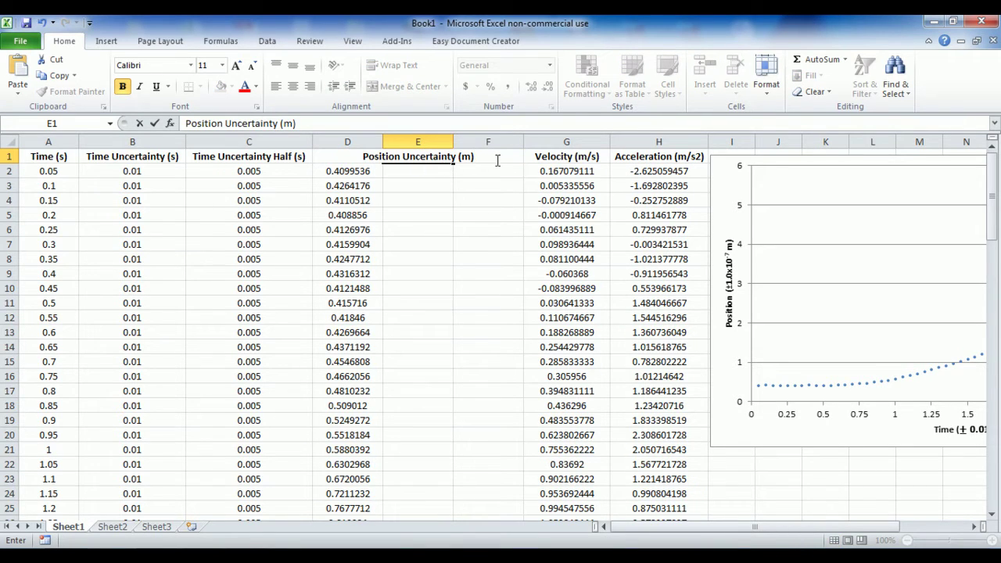
pyautogui.click(497, 159)
pyautogui.write('Position Uncertainty Half (m)')
pyautogui.click(518, 196)
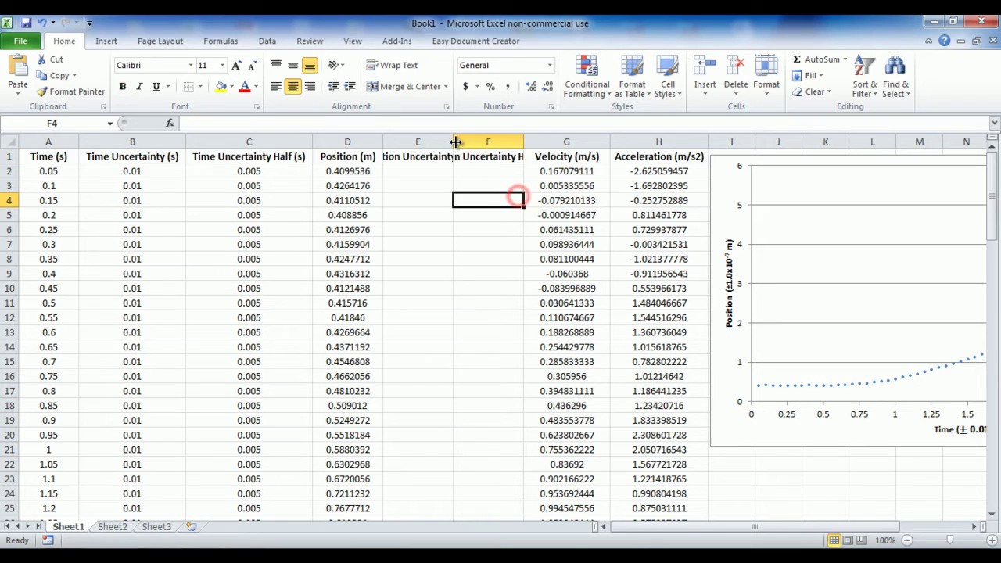
# Widen columns E and F to fit their headings and fill E2 to E101 with a position uncertainty of 0.0000001.
pyautogui.moveTo(455, 142); pyautogui.dragTo(504, 143)
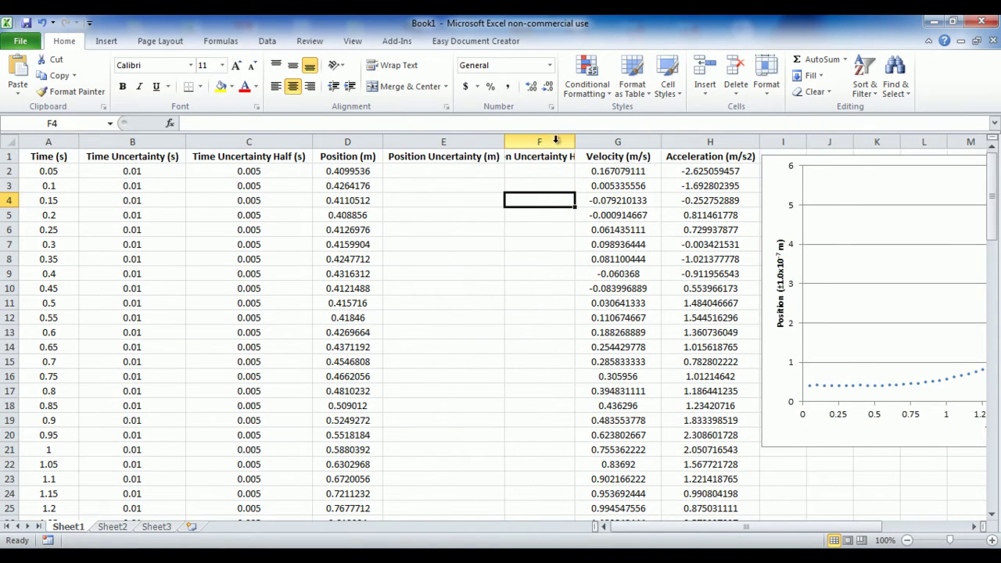
pyautogui.moveTo(575, 142); pyautogui.dragTo(640, 135)
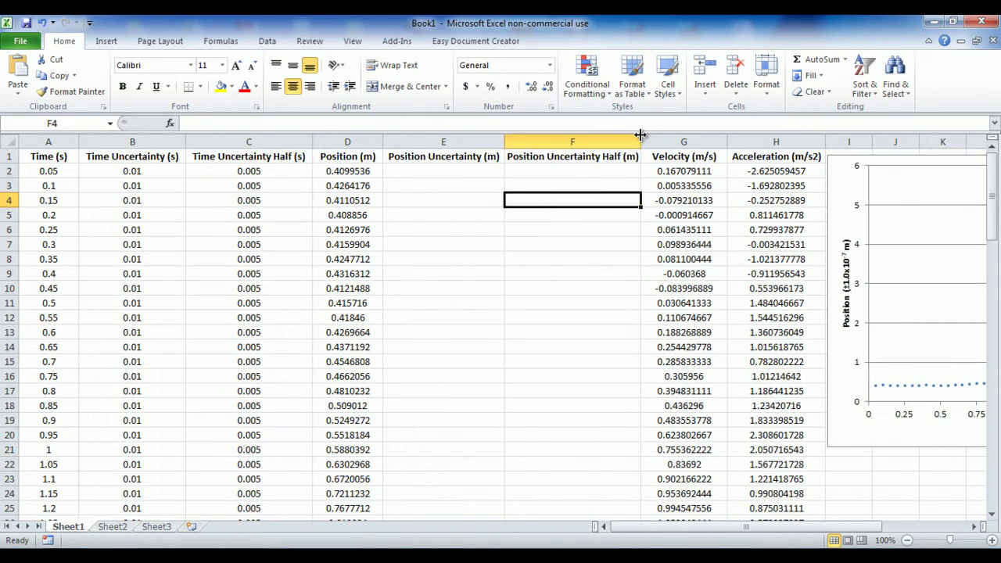
pyautogui.click(408, 167)
pyautogui.write('0.000')
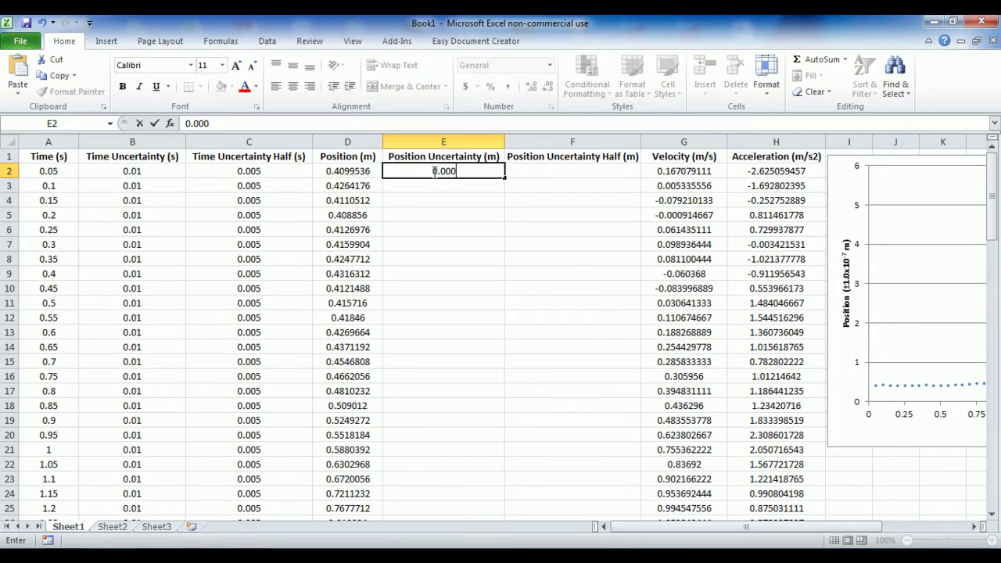
pyautogui.write('0001')
pyautogui.hotkey('ctrl', 'Return')
pyautogui.moveTo(506, 178); pyautogui.dragTo(502, 504)
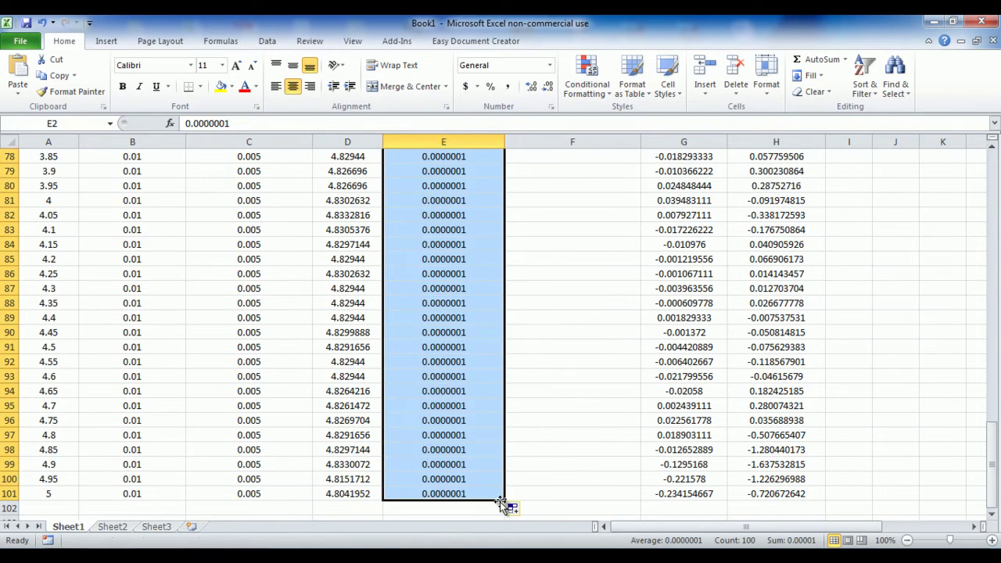
pyautogui.click(546, 454)
# Calculate half the position uncertainty in F2 with =E2/2 and fill the formula down to F101.
pyautogui.scroll(20, 545, 454)
pyautogui.click(557, 170)
pyautogui.write('=')
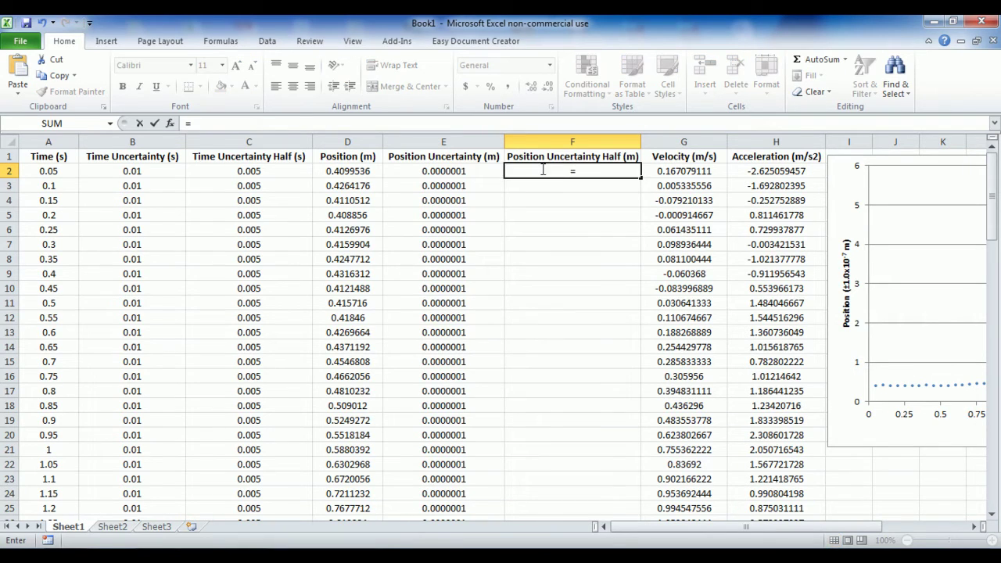
pyautogui.click(460, 169)
pyautogui.write('/2')
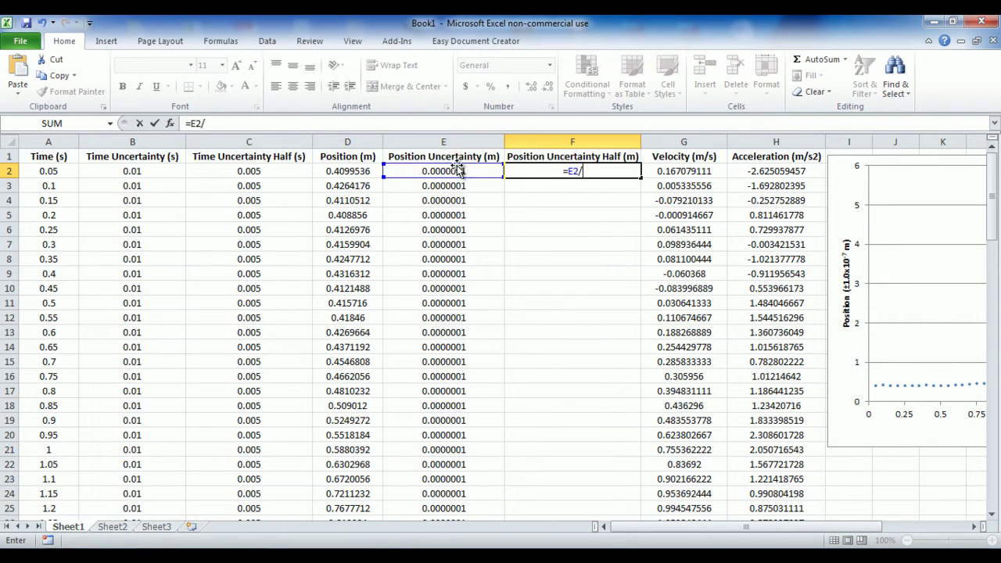
pyautogui.press('Return')
pyautogui.click(572, 170)
pyautogui.moveTo(641, 180); pyautogui.dragTo(618, 489)
pyautogui.click(646, 386)
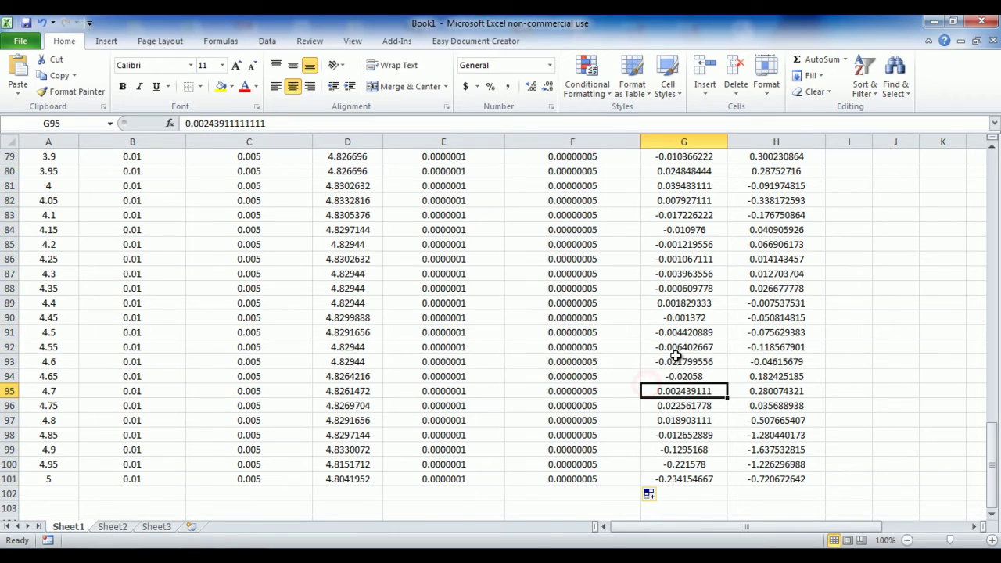
pyautogui.scroll(13, 675, 353)
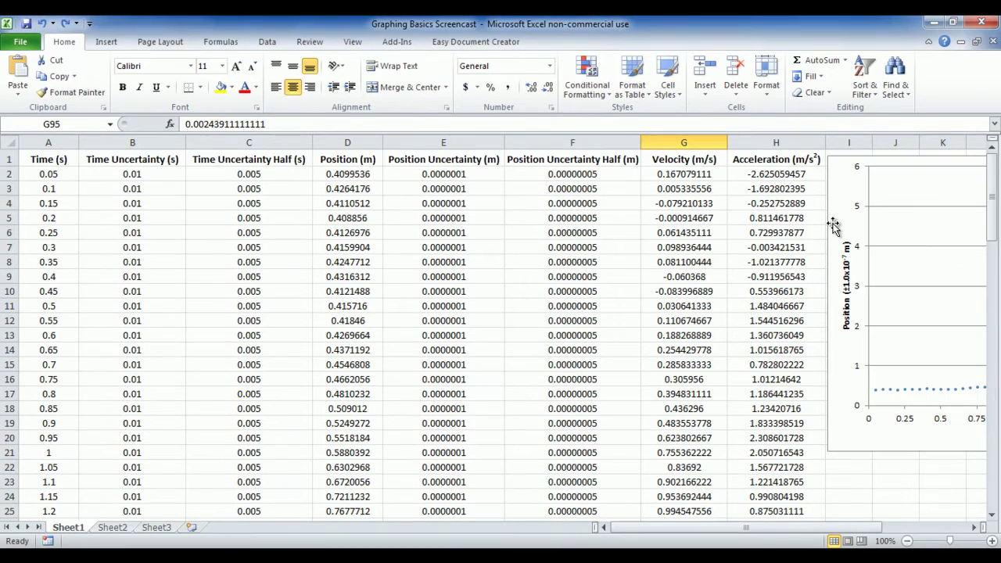
# Add error bars to the position-time chart and set the vertical error amount to Custom.
pyautogui.click(833, 216)
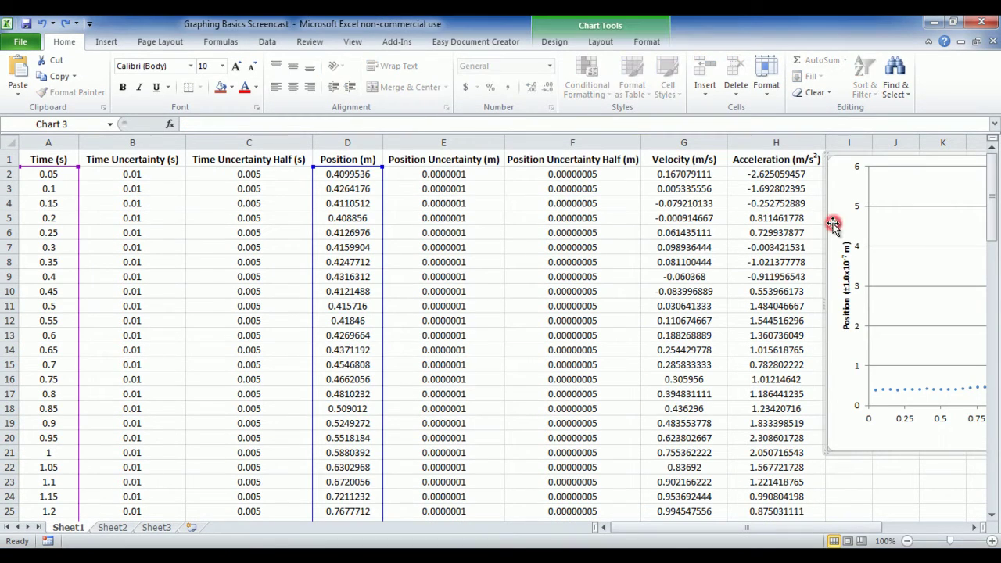
pyautogui.click(601, 43)
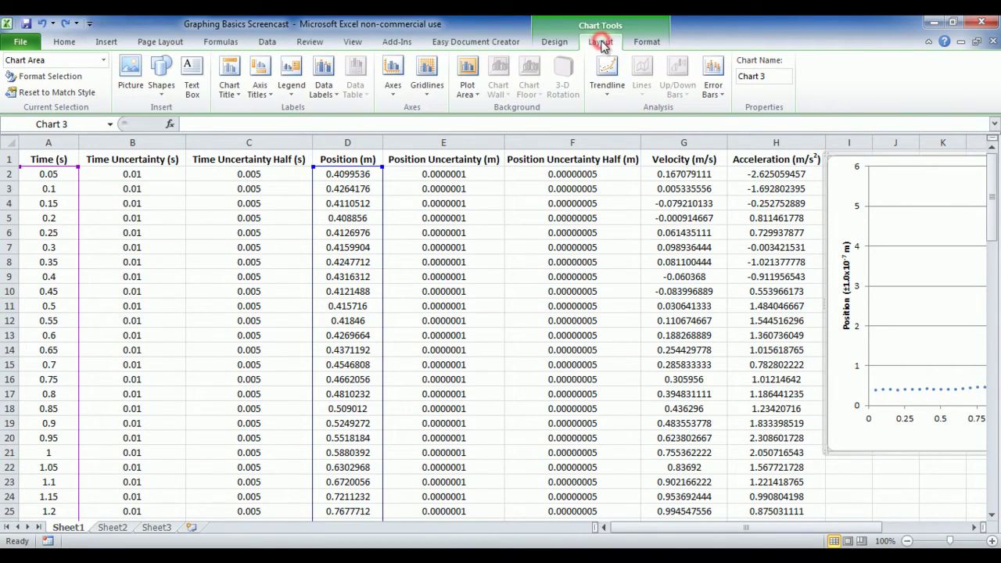
pyautogui.click(712, 78)
pyautogui.click(731, 244)
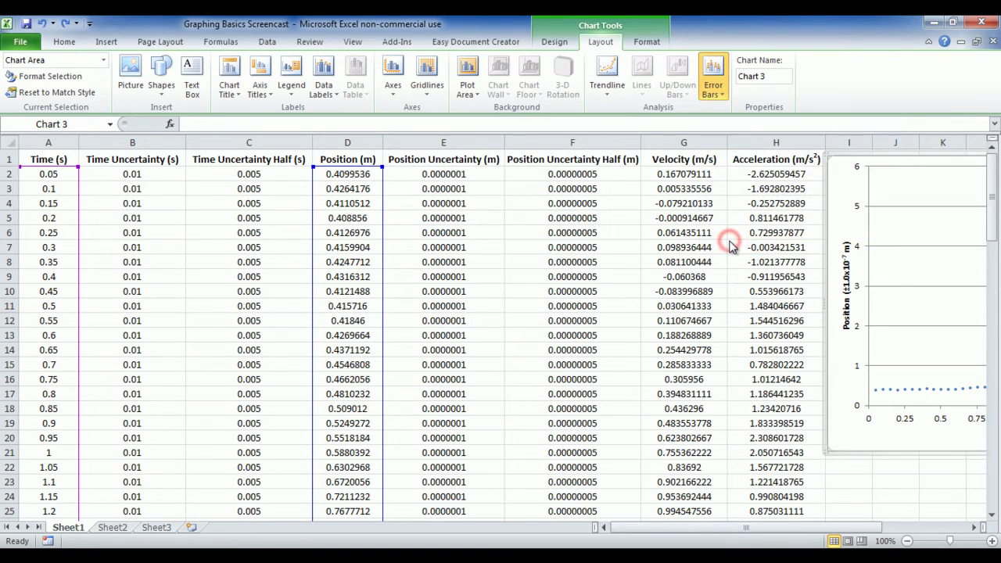
pyautogui.click(738, 402)
# Use the halved position uncertainties in F2:F101 as both the positive and negative values of the vertical error bars.
pyautogui.click(849, 405)
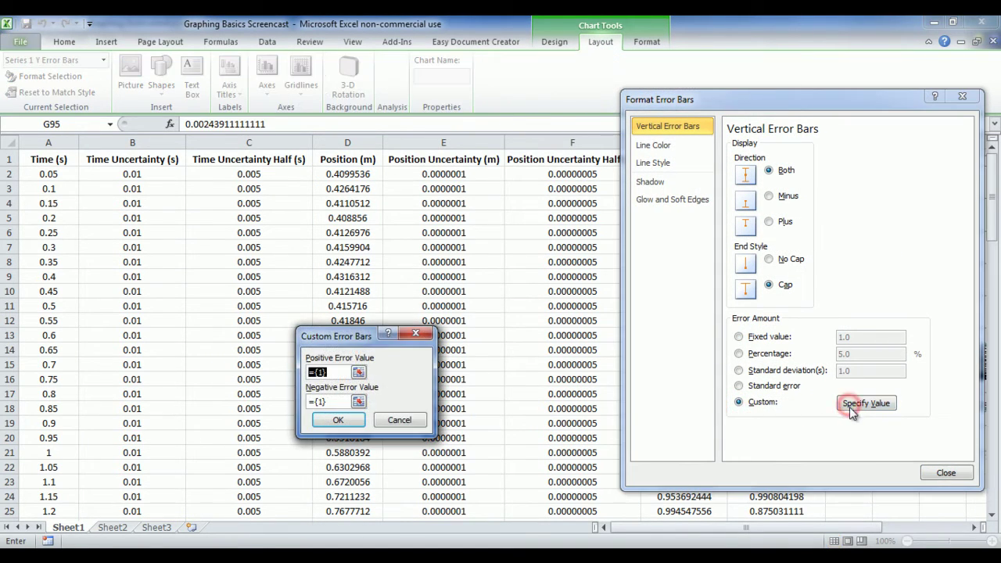
pyautogui.click(358, 373)
pyautogui.moveTo(557, 173); pyautogui.dragTo(630, 502)
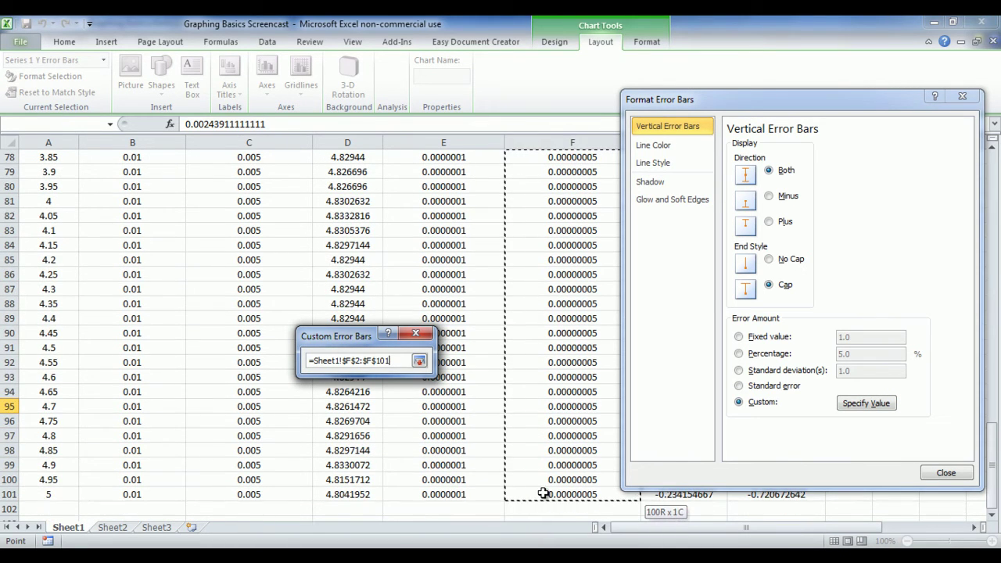
pyautogui.click(420, 363)
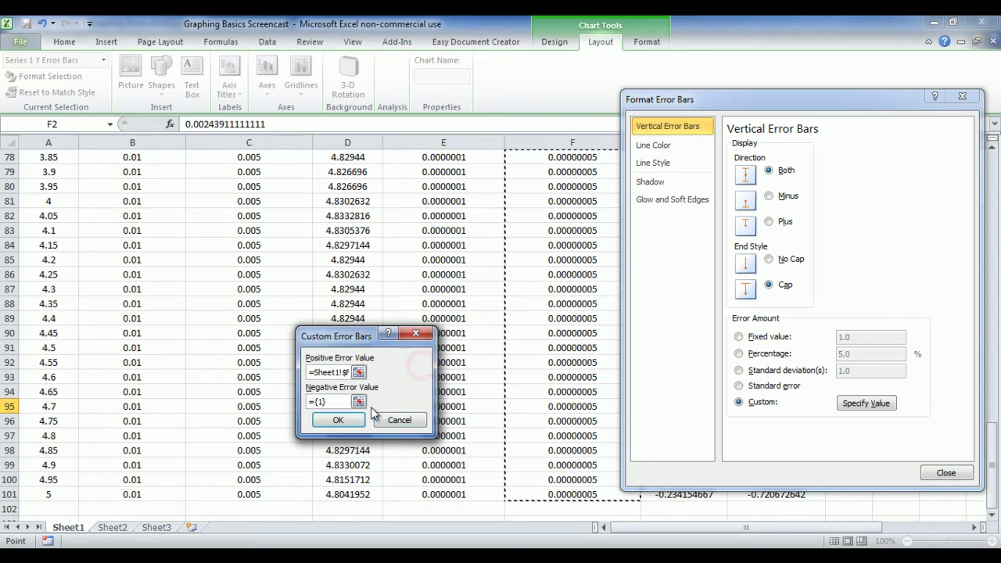
pyautogui.click(359, 401)
pyautogui.click(538, 496)
pyautogui.moveTo(538, 498); pyautogui.dragTo(557, 174)
pyautogui.click(420, 363)
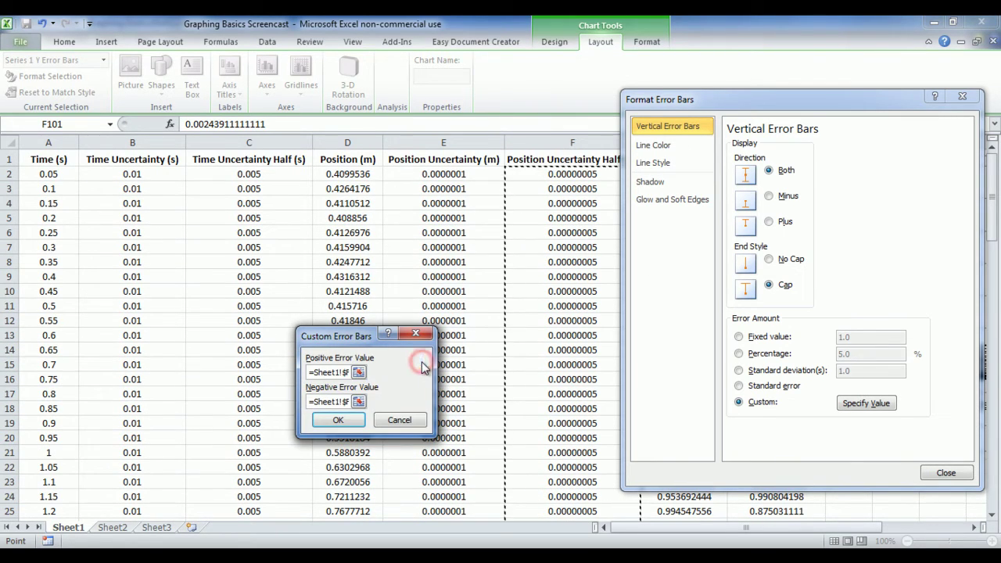
pyautogui.click(338, 415)
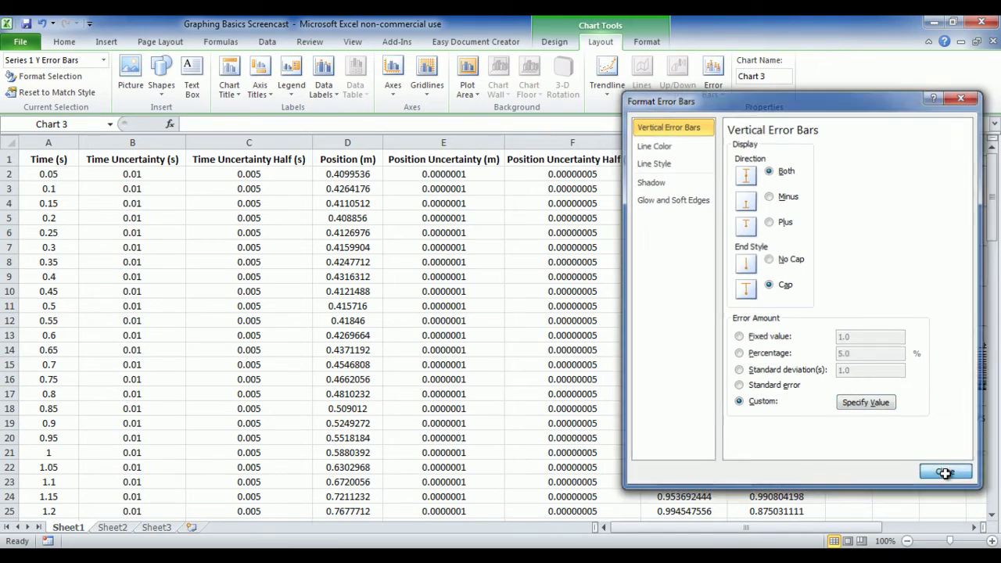
pyautogui.click(945, 472)
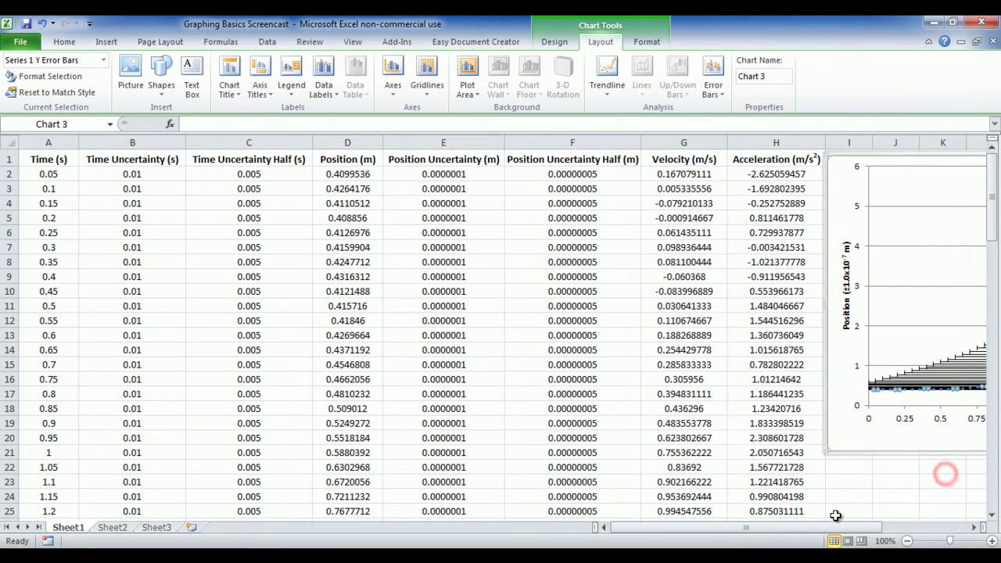
# Give the chart's horizontal error bars custom positive and negative values from the halved time uncertainties in C2:C101.
pyautogui.doubleClick(912, 375)
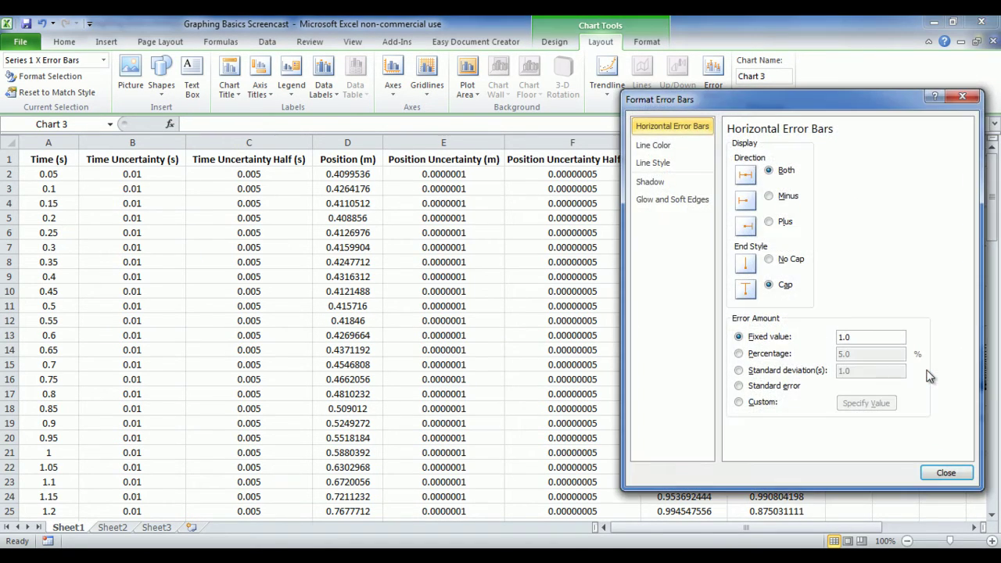
pyautogui.click(764, 403)
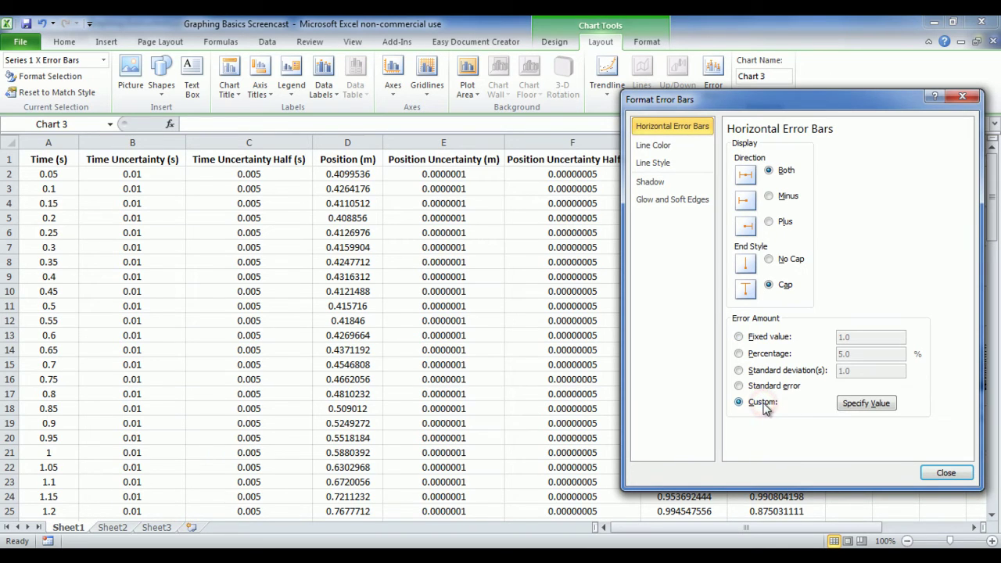
pyautogui.click(845, 403)
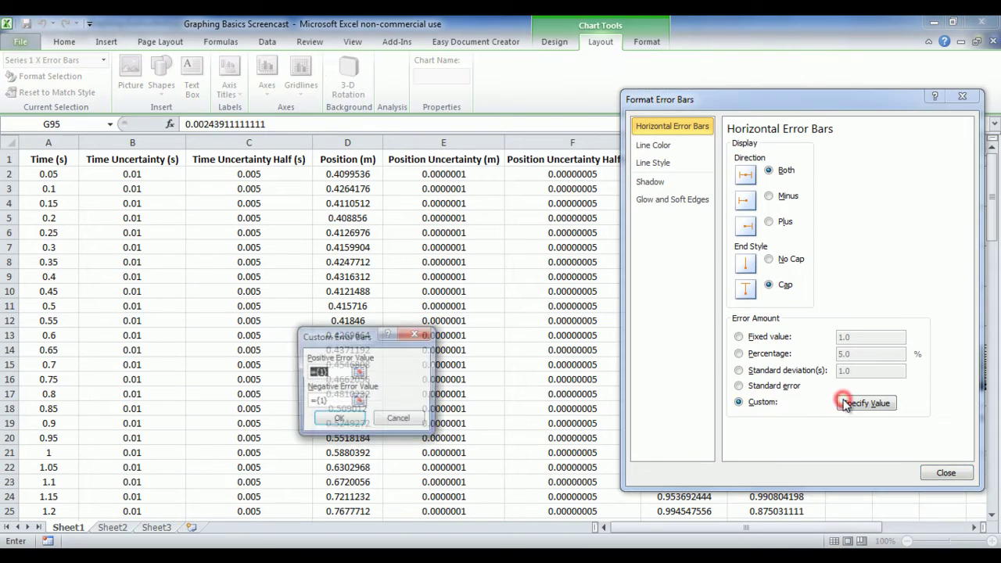
pyautogui.click(357, 373)
pyautogui.click(247, 173)
pyautogui.hotkey('ctrl', 'shift', 'Down')
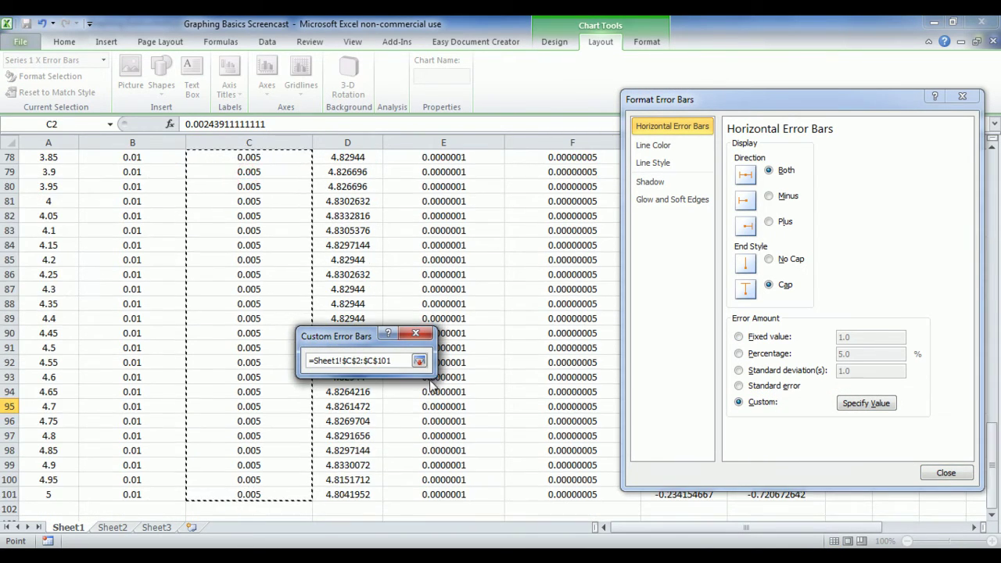
pyautogui.click(420, 360)
pyautogui.click(358, 404)
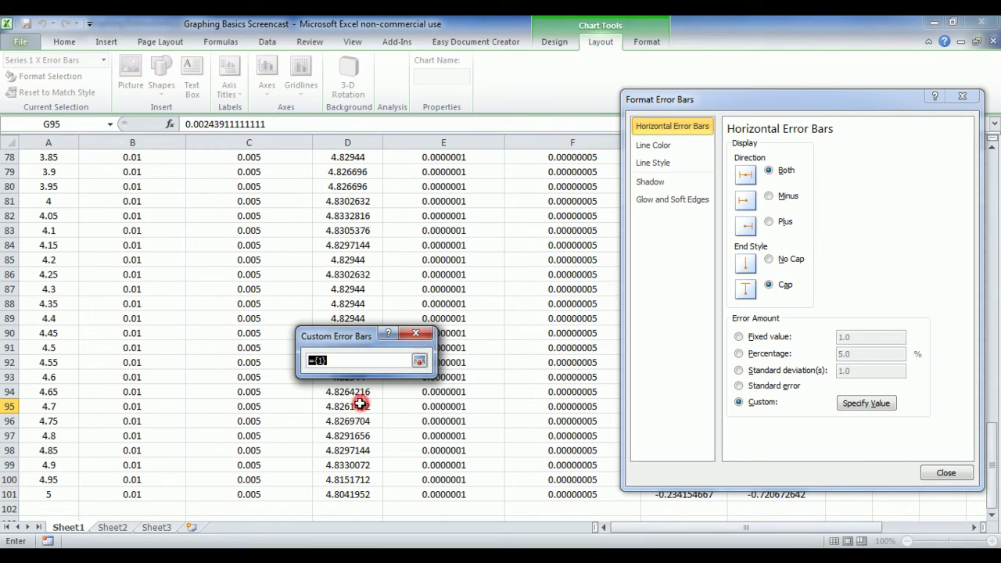
pyautogui.moveTo(264, 493); pyautogui.dragTo(254, 177)
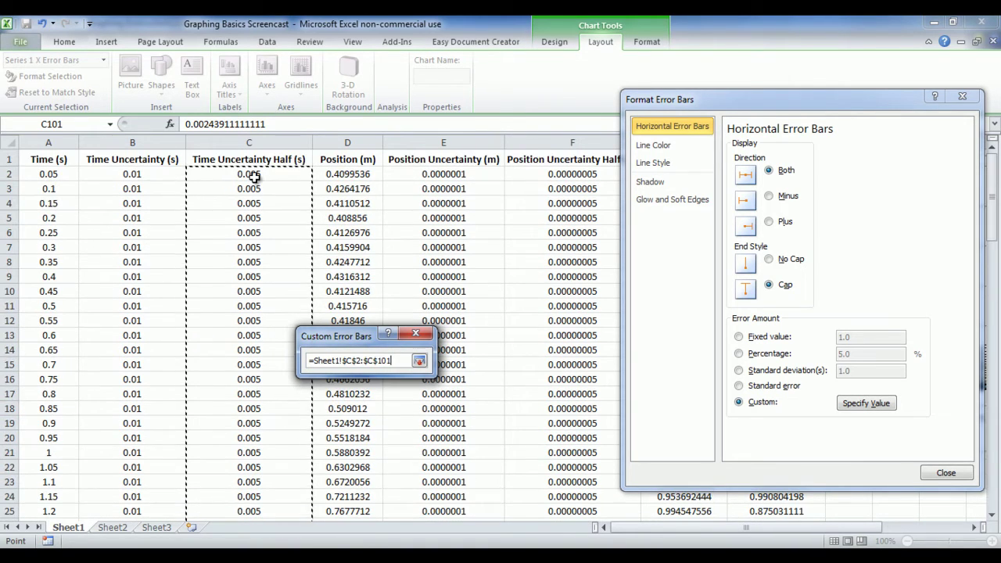
pyautogui.click(420, 361)
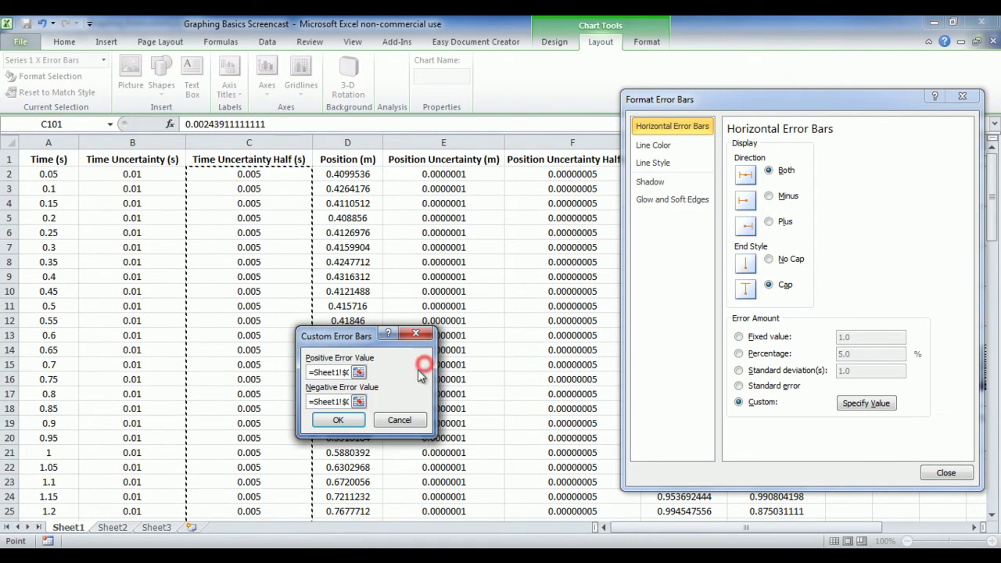
pyautogui.click(340, 417)
pyautogui.click(946, 472)
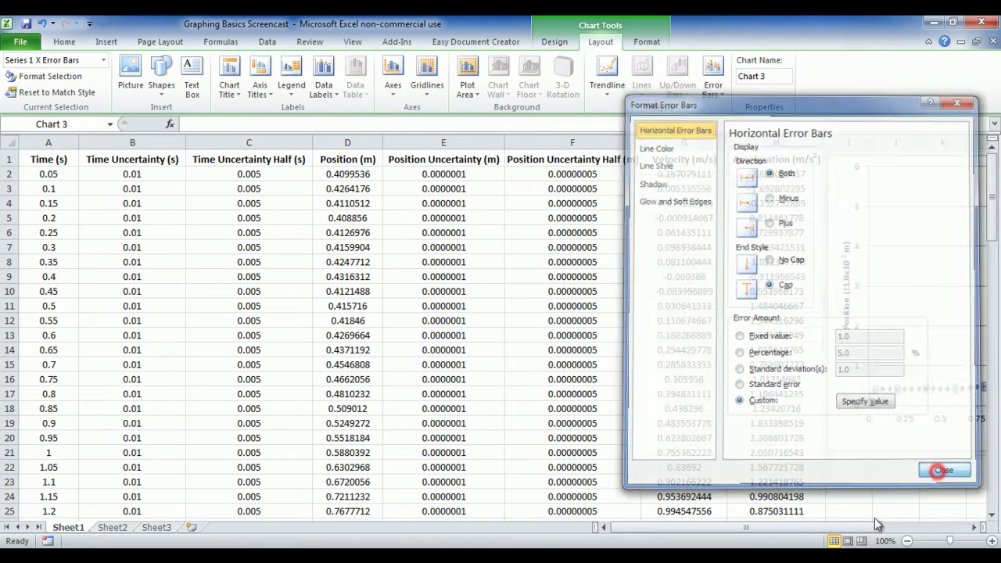
# Add a trendline to the position-time chart with its formatting options open.
pyautogui.moveTo(784, 529); pyautogui.dragTo(850, 515)
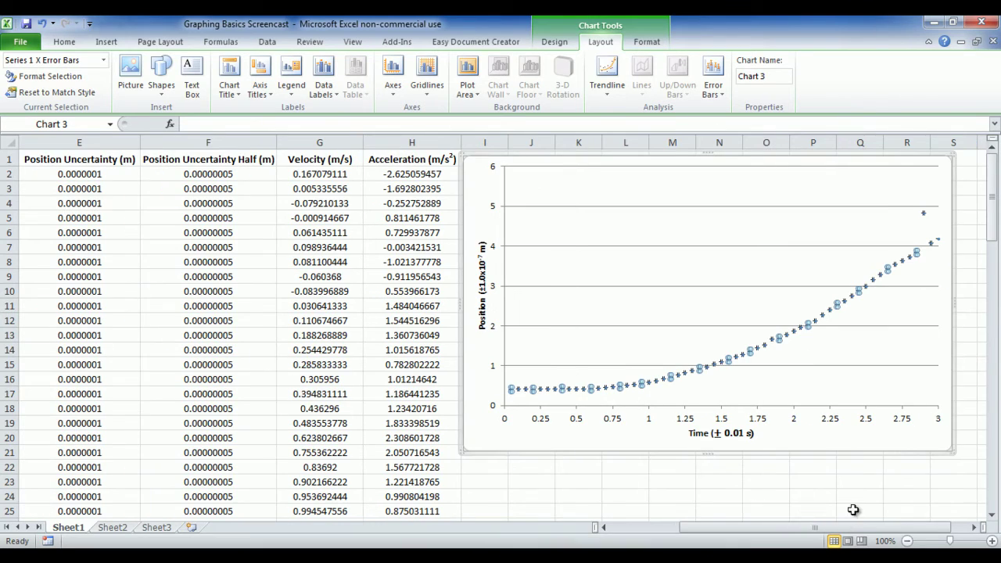
pyautogui.click(477, 389)
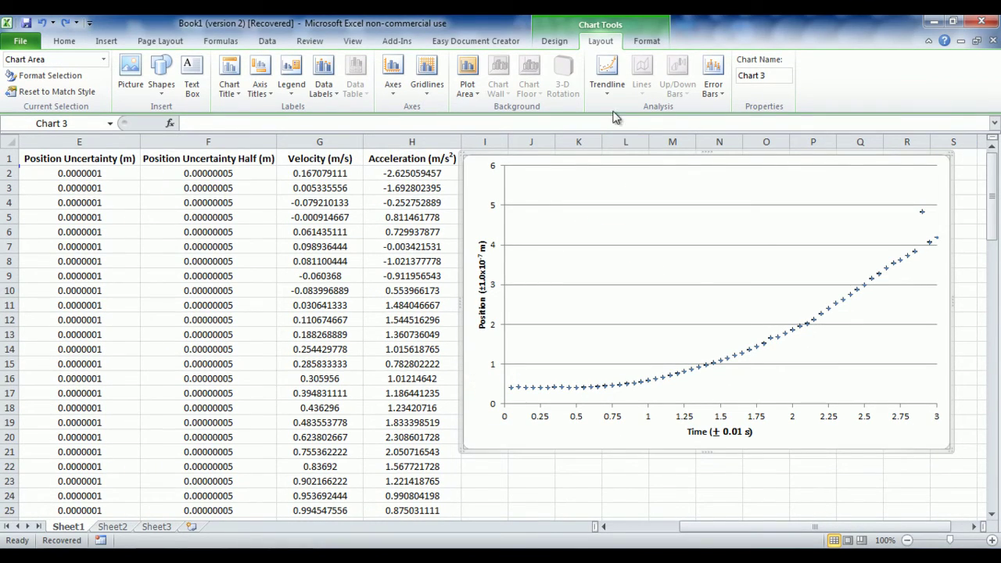
pyautogui.click(607, 76)
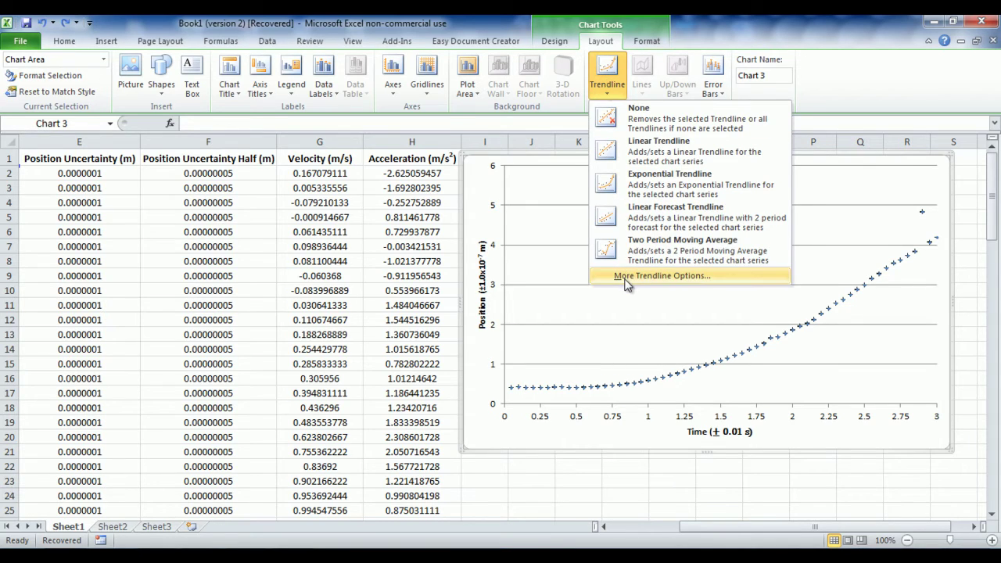
pyautogui.click(661, 274)
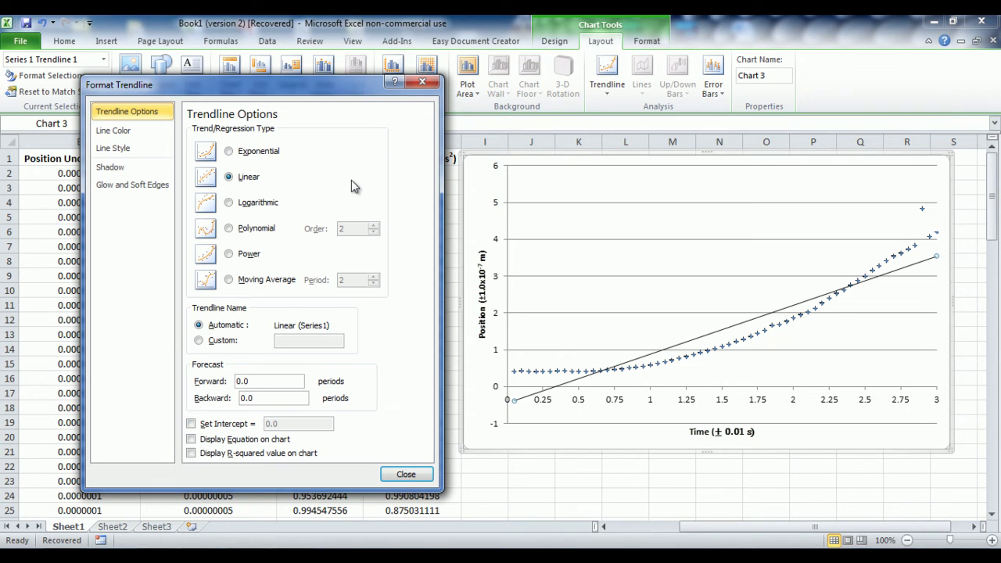
# Try the exponential, logarithmic, polynomial, power and moving average regression types on the trendline.
pyautogui.click(229, 152)
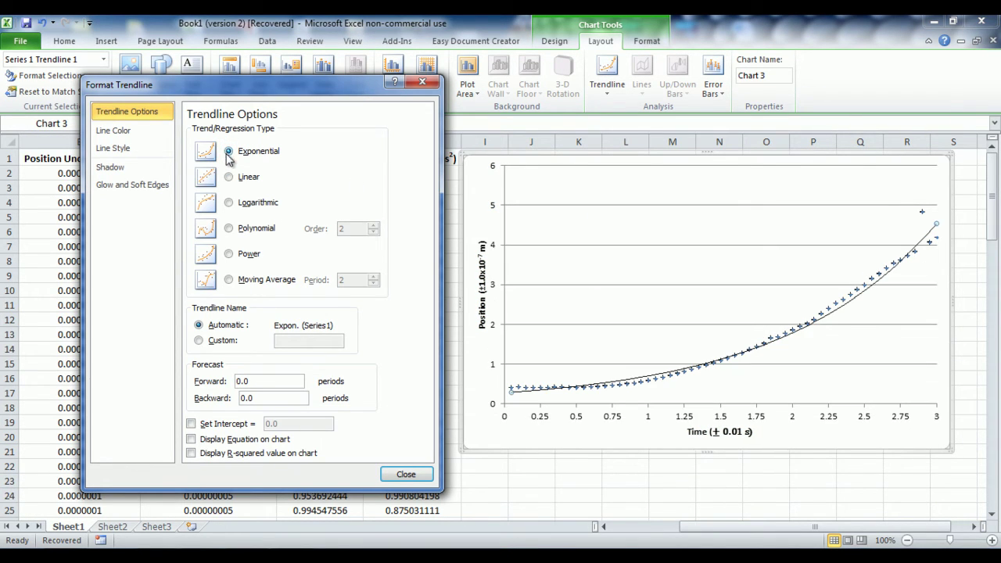
pyautogui.click(227, 205)
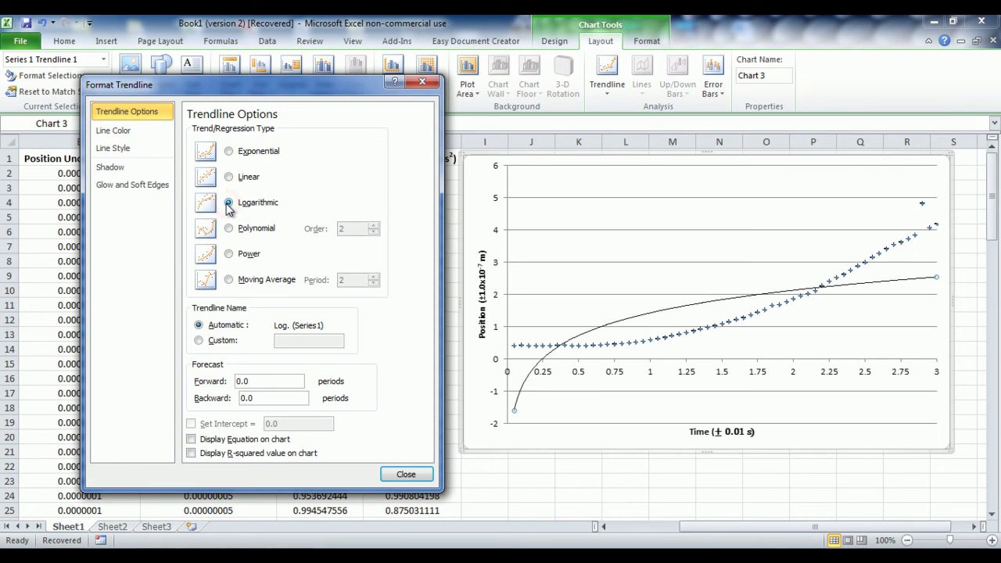
pyautogui.click(228, 231)
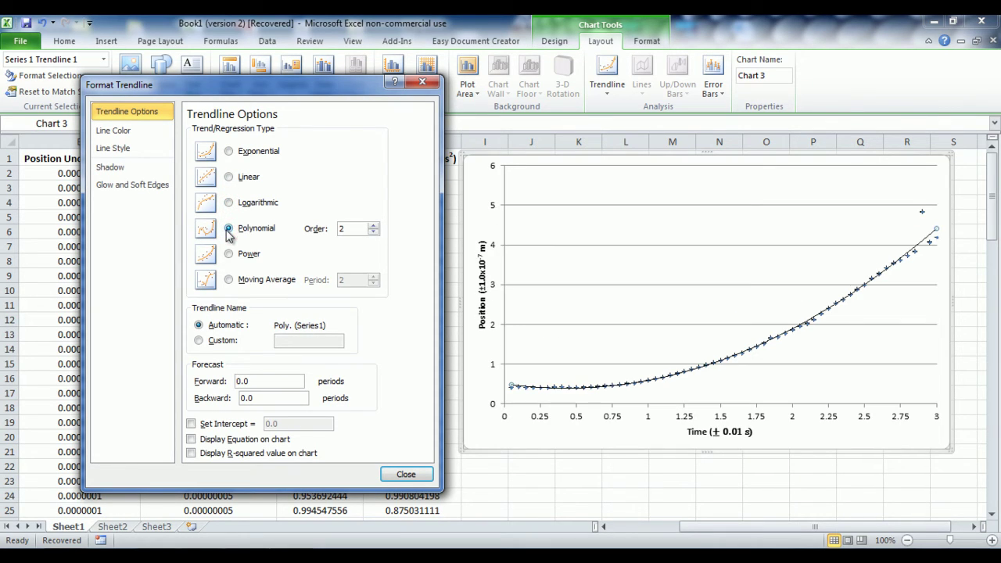
pyautogui.click(228, 255)
pyautogui.click(228, 280)
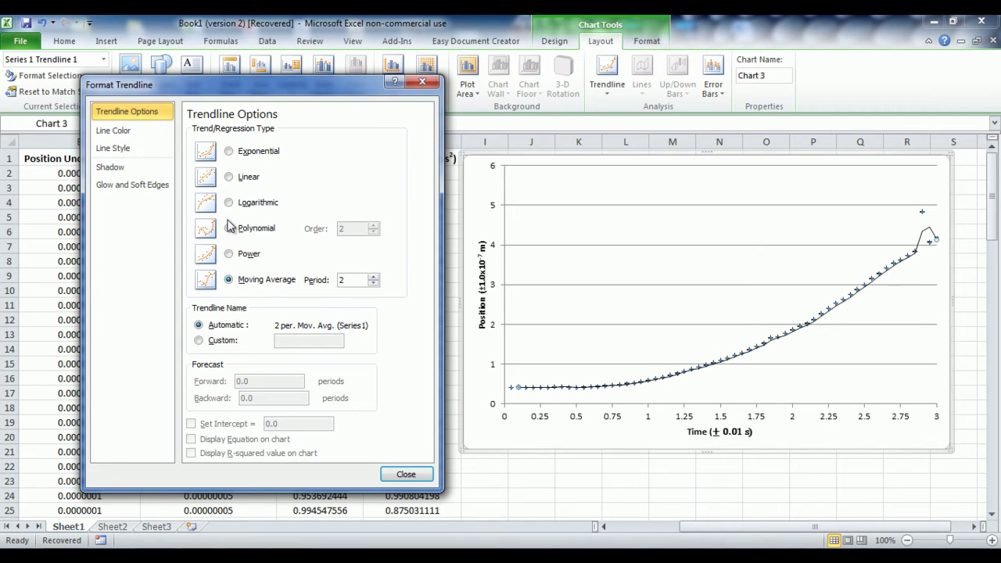
# Make the trendline a polynomial of order 2 and display its equation and R-squared value on the chart.
pyautogui.click(229, 228)
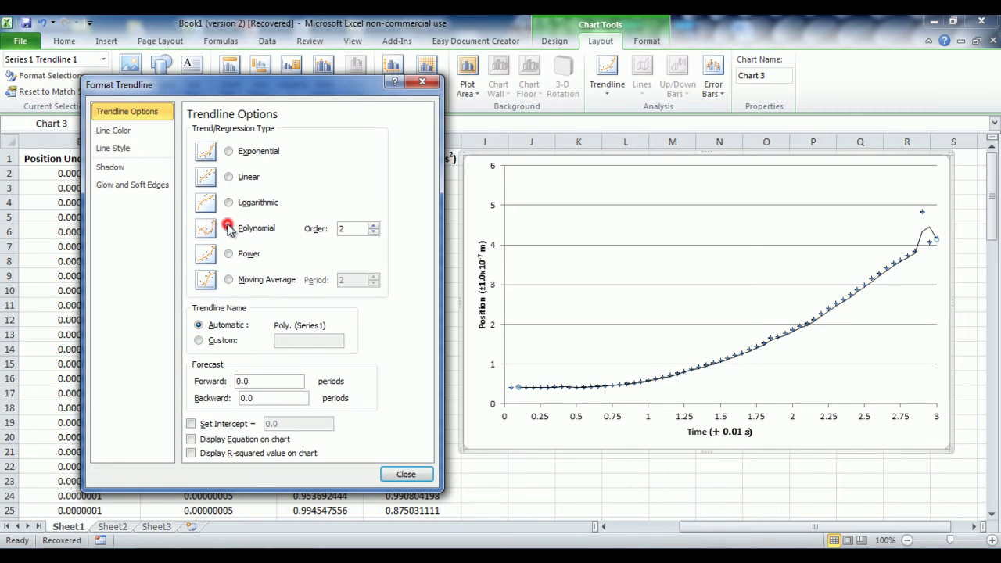
pyautogui.click(191, 439)
pyautogui.click(191, 452)
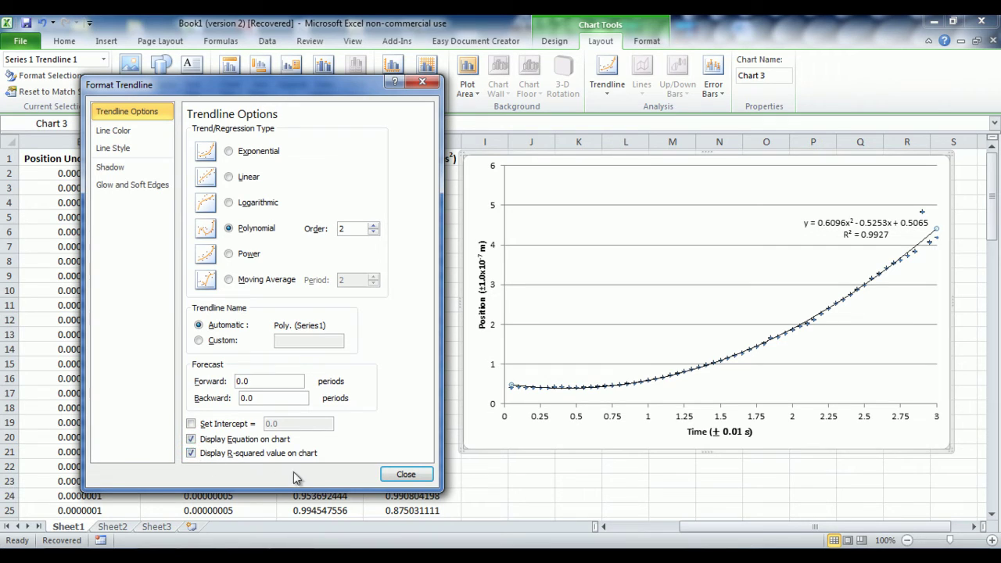
# Move the trendline's equation label to the chart's upper-right area, in bold on one line with R-squared in parentheses.
pyautogui.click(404, 474)
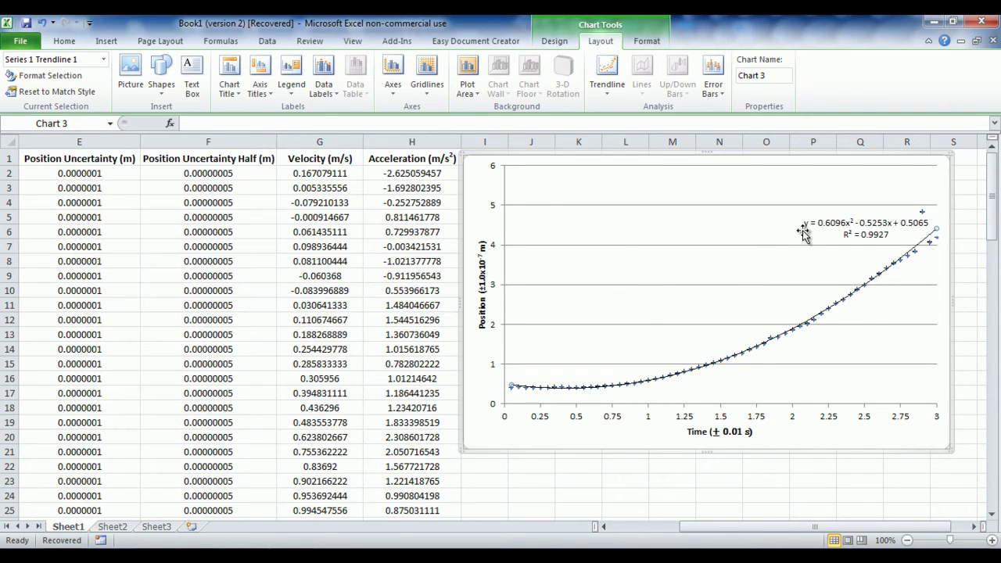
pyautogui.moveTo(811, 222); pyautogui.dragTo(818, 172)
pyautogui.click(479, 190)
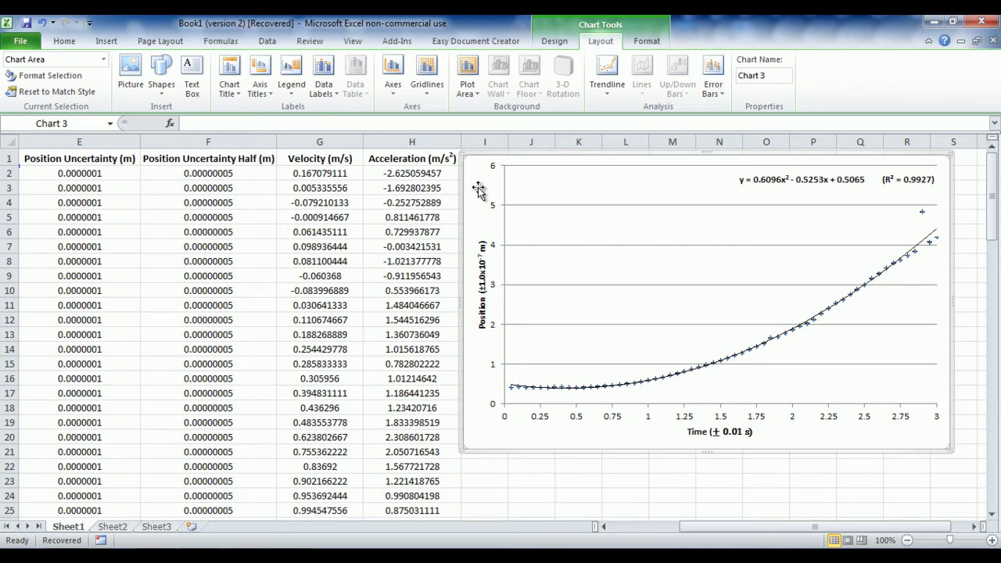
# Add the title "Position versus Time- Accelerated Motion" above the chart and remove the title again.
pyautogui.hscroll(1, 478, 191)
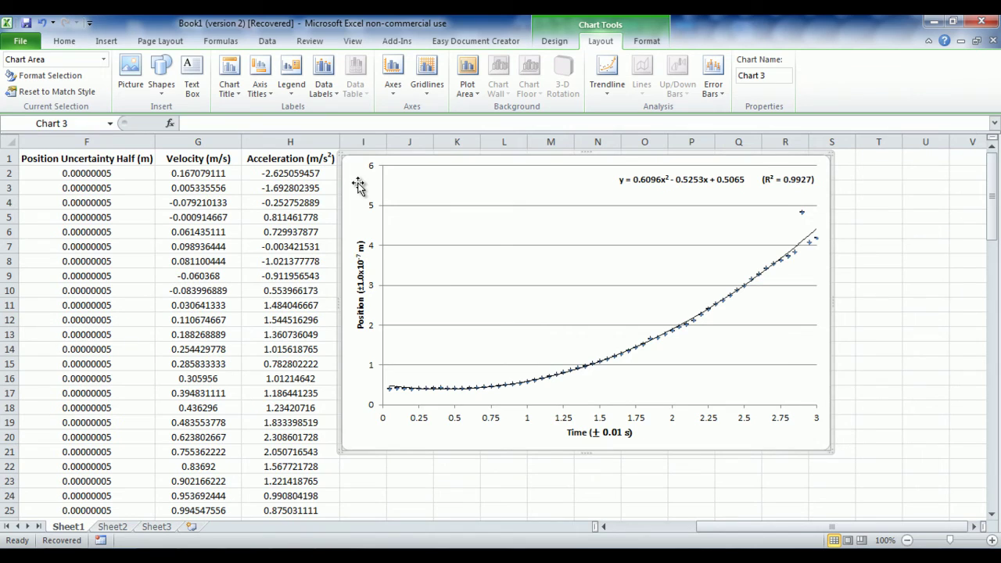
pyautogui.click(230, 87)
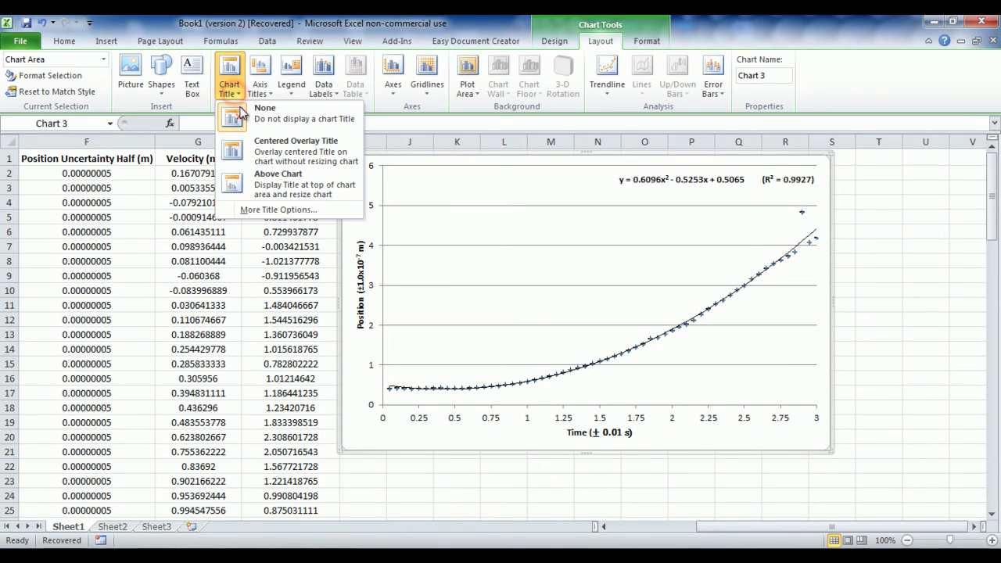
pyautogui.click(265, 181)
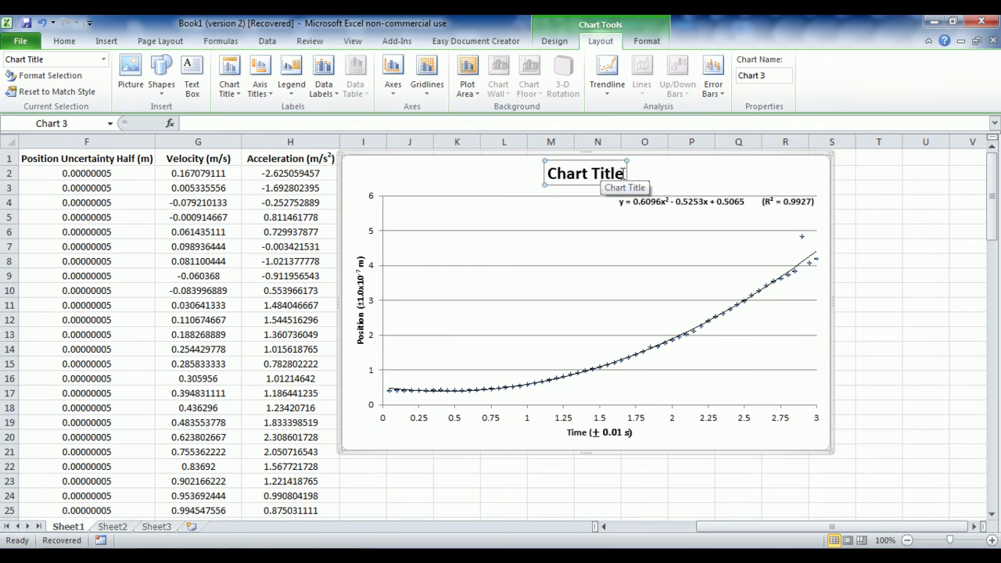
pyautogui.moveTo(618, 175); pyautogui.dragTo(546, 166)
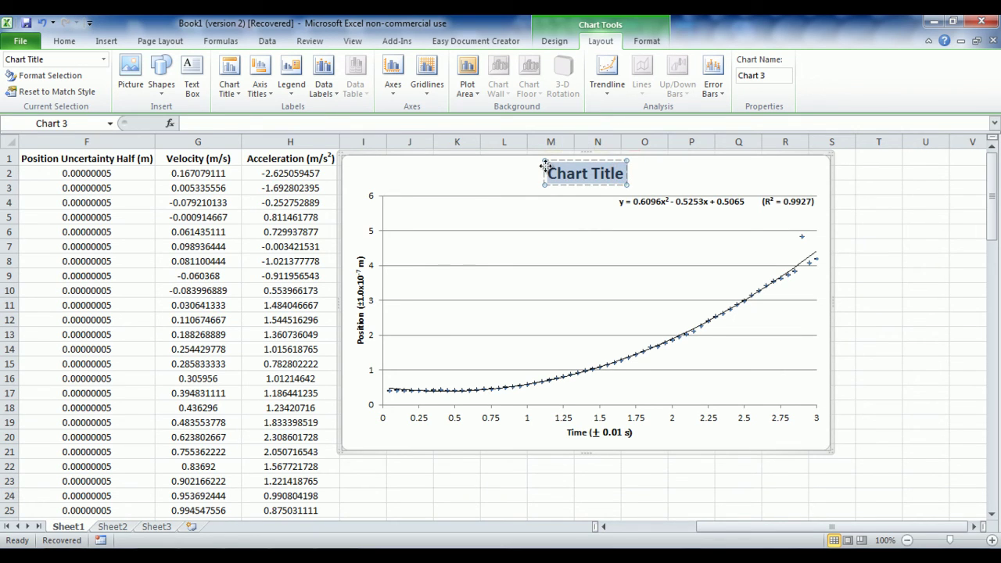
pyautogui.write('Position versus Time- Accelerated Motion')
pyautogui.click(368, 166)
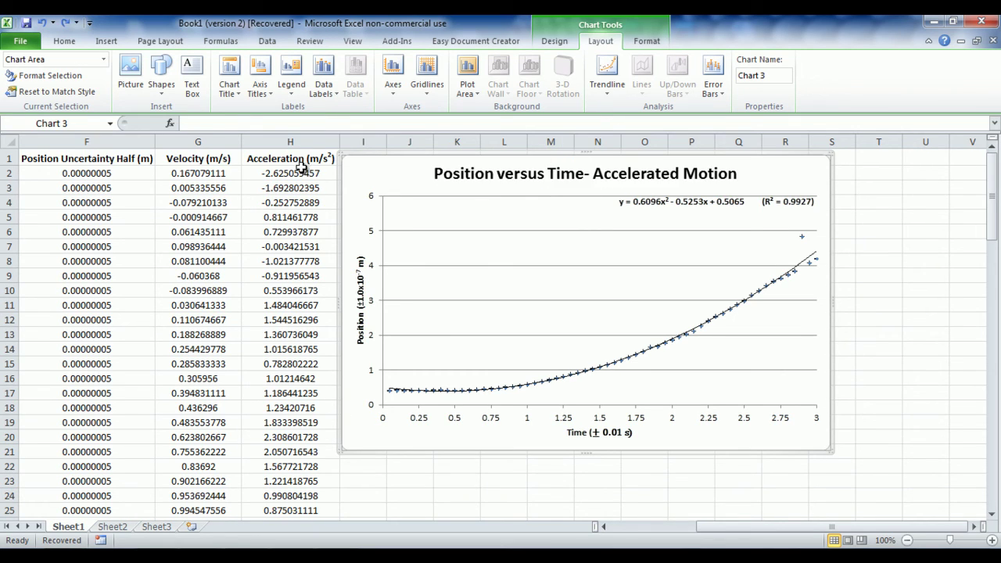
pyautogui.click(236, 99)
pyautogui.click(280, 126)
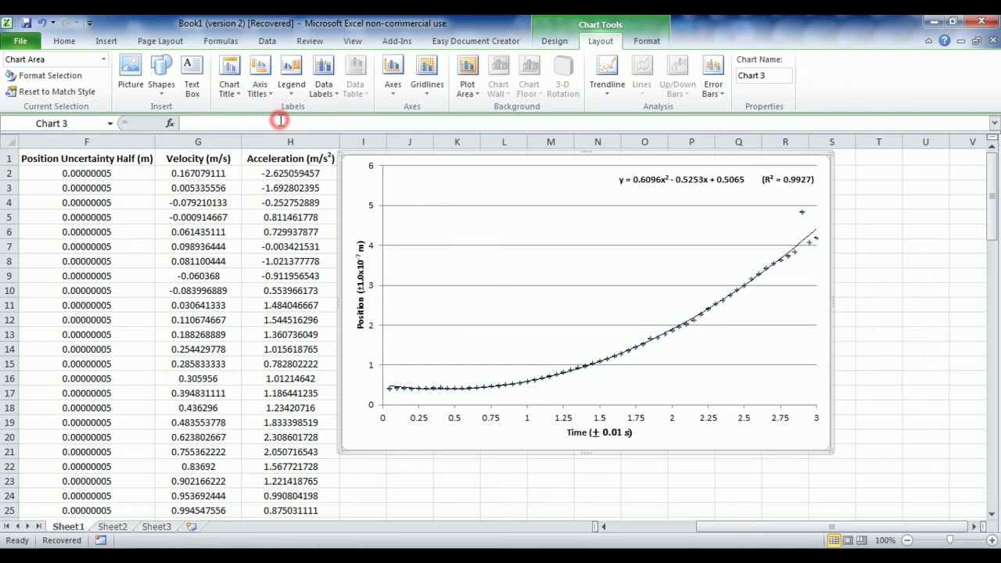
# Paste the copied spectra figure with its caption onto the sheet and undo the paste.
pyautogui.hotkey('ctrl', 'v')
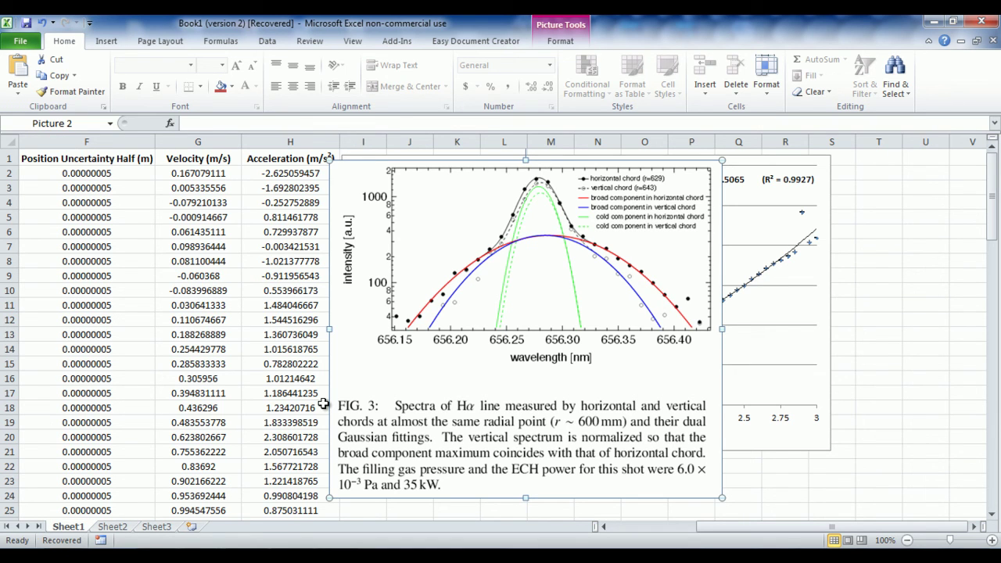
pyautogui.hotkey('ctrl', 'z')
# Select the data in A2:G61 and open the scatter chart types for inserting a chart.
pyautogui.moveTo(28, 171); pyautogui.dragTo(659, 431)
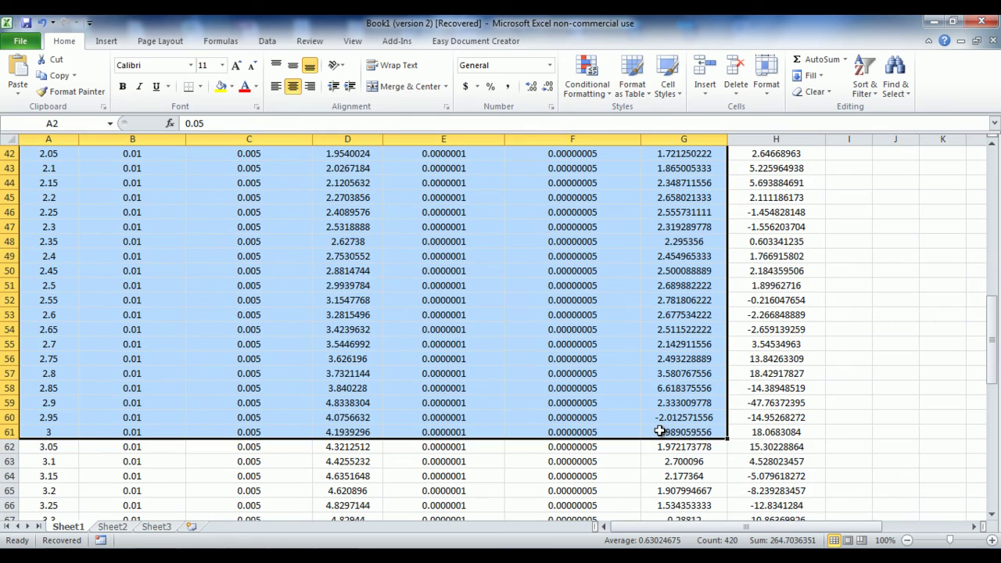
pyautogui.click(106, 41)
pyautogui.click(433, 75)
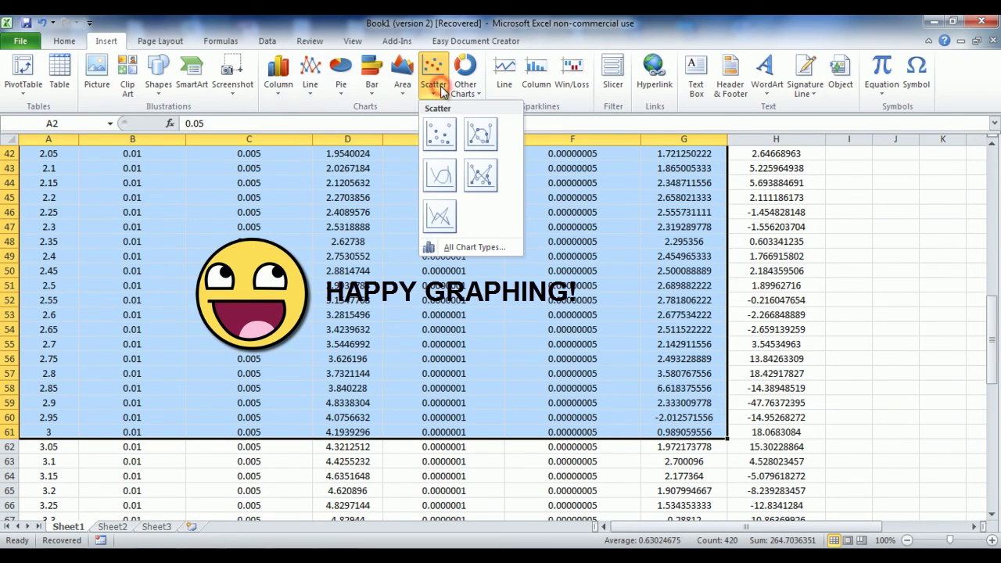